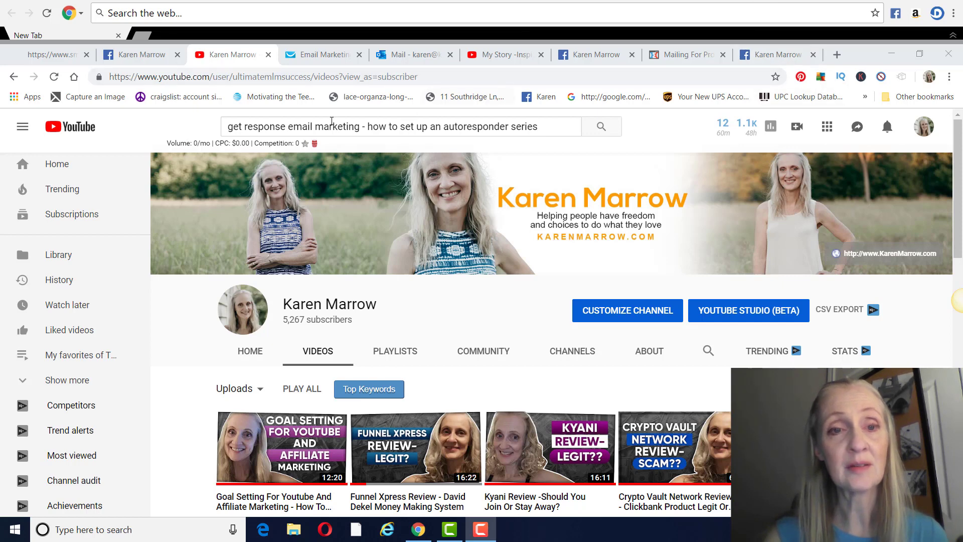
# Go to Autoresponders from the Email Marketing tools grid and begin a new autoresponder
pyautogui.click(321, 57)
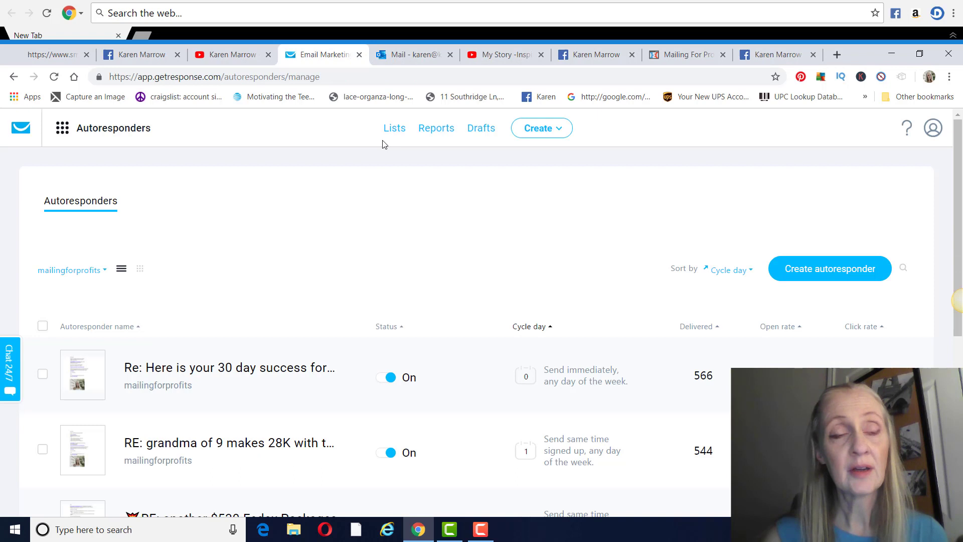
pyautogui.click(64, 131)
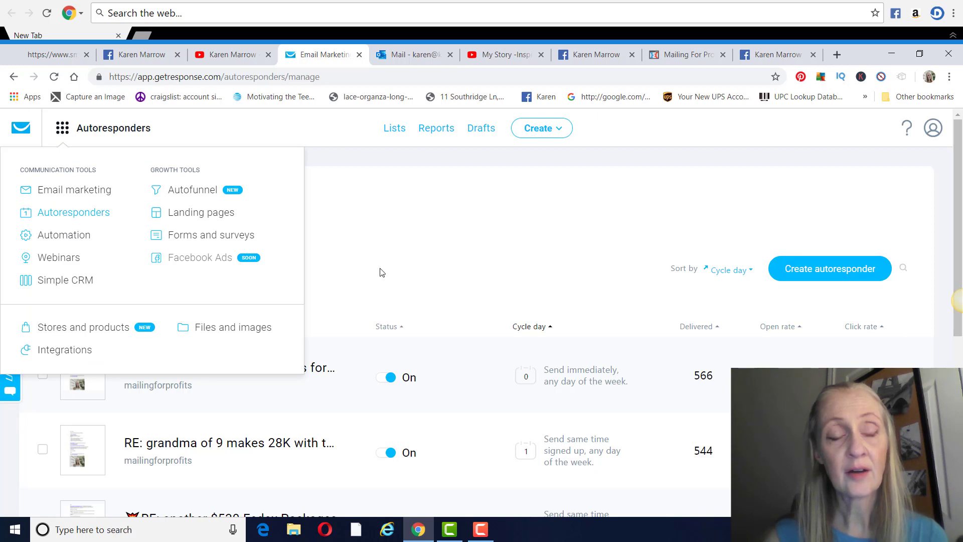
pyautogui.click(465, 286)
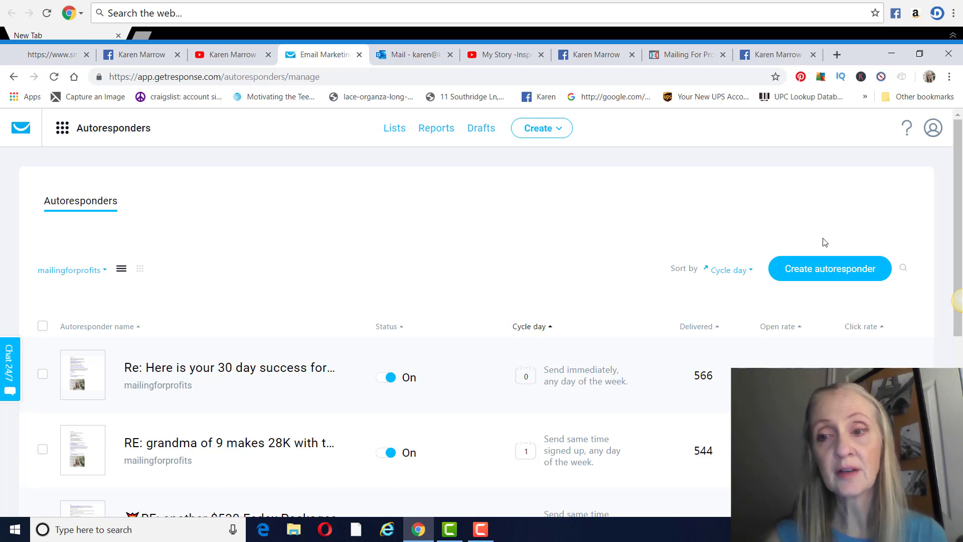
pyautogui.click(817, 283)
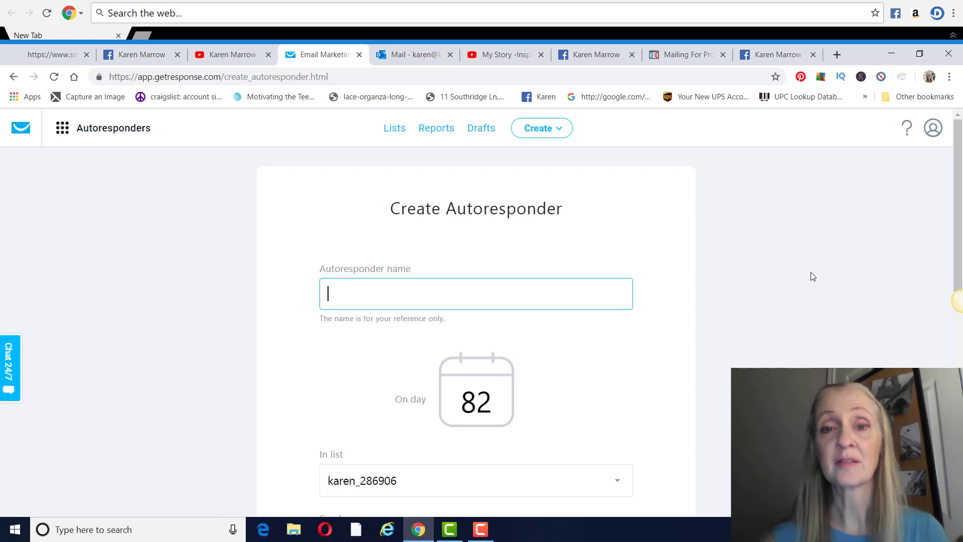
# Change the On day value from 82 to 5 and choose the mailingforprofits list
pyautogui.scroll(-3, 708, 306)
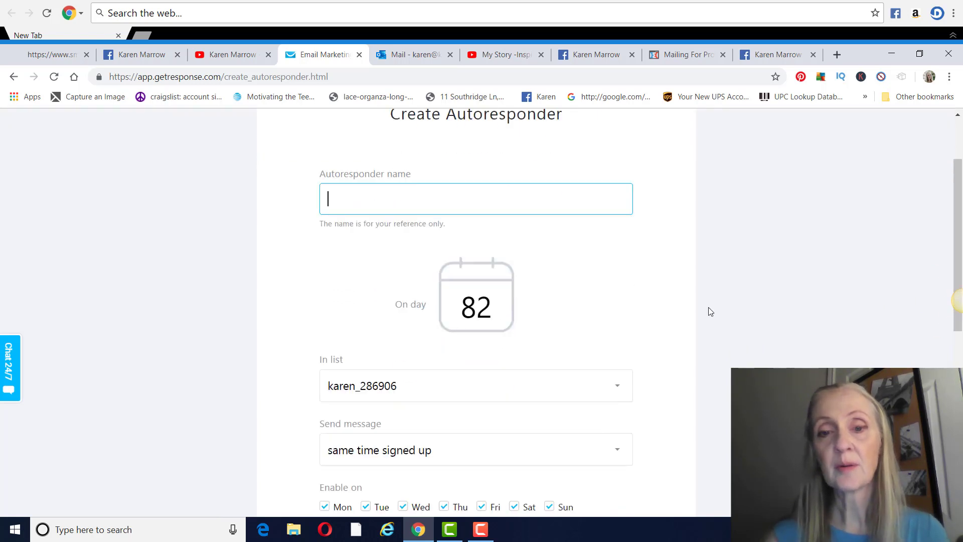
pyautogui.click(489, 276)
pyautogui.press('BackSpace')
pyautogui.press('BackSpace')
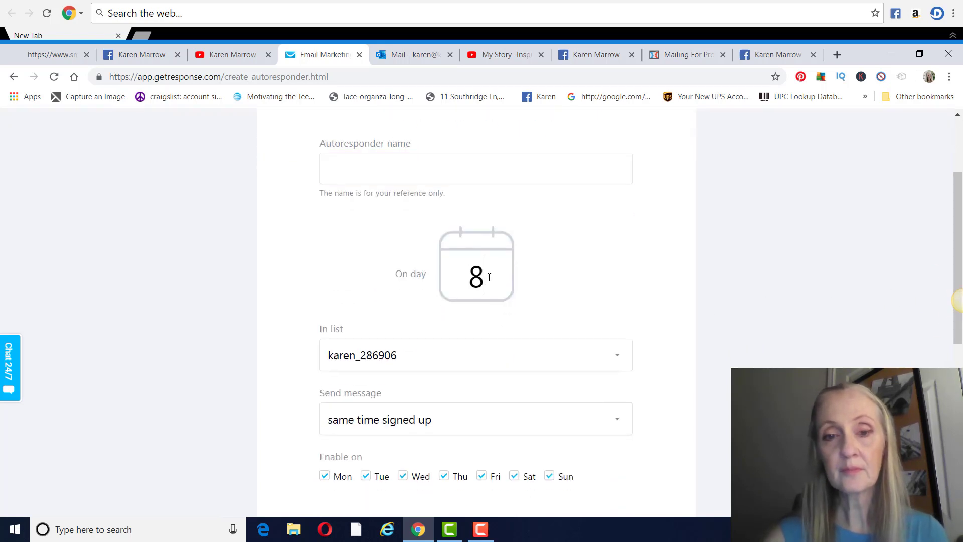
pyautogui.write('5')
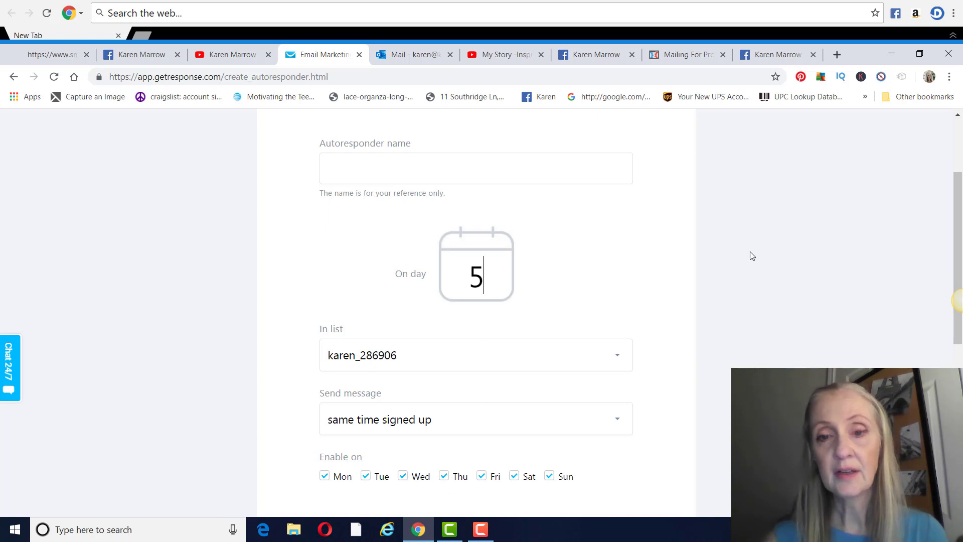
pyautogui.scroll(-4, 740, 254)
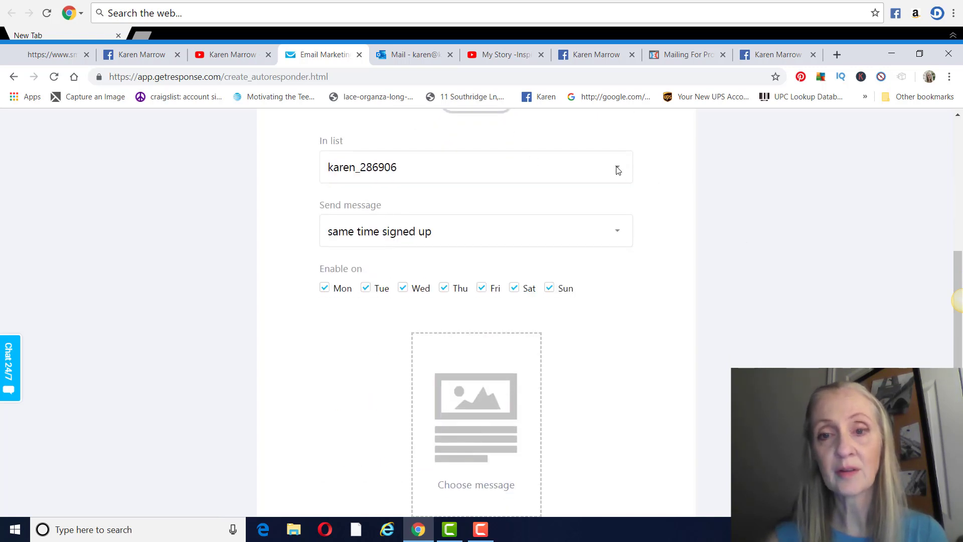
pyautogui.click(617, 168)
pyautogui.click(492, 253)
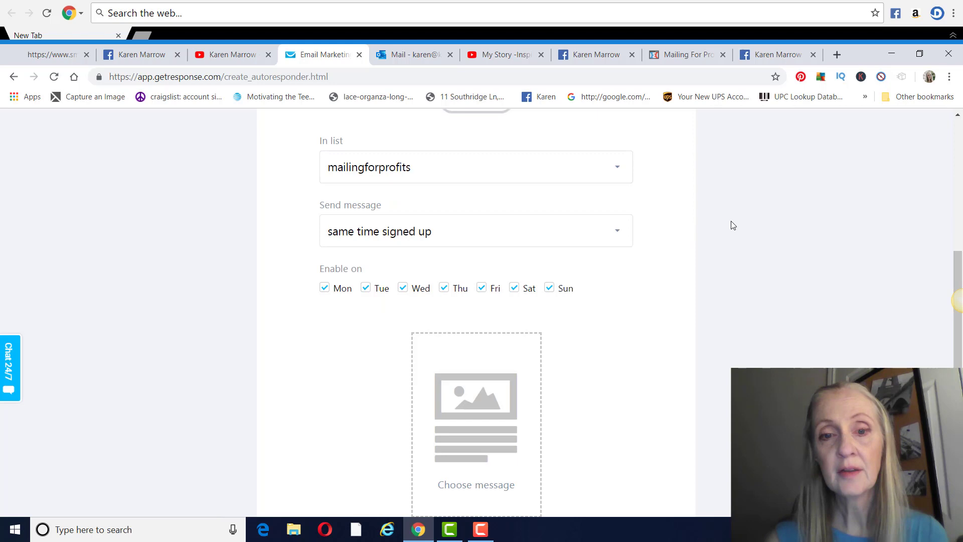
pyautogui.scroll(-4, 732, 224)
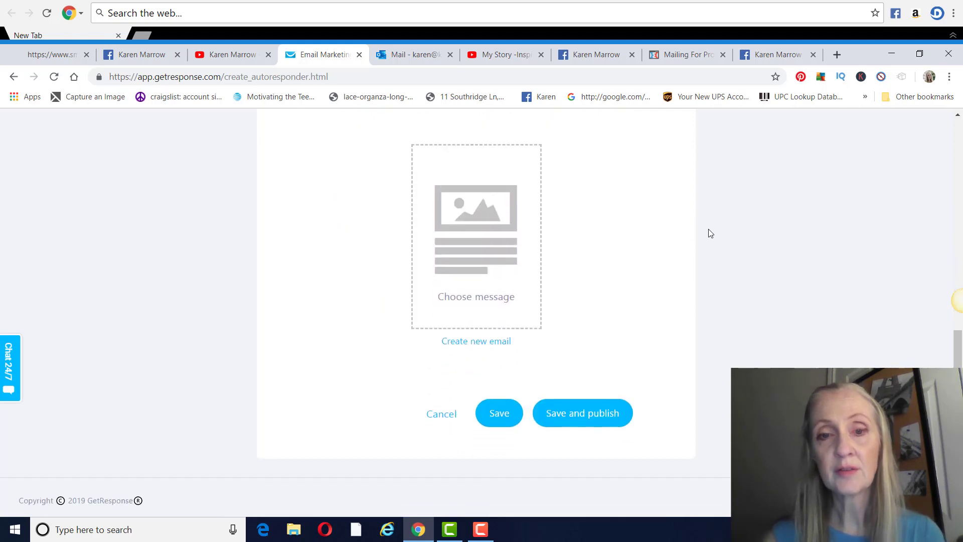
# Start a new email and paste 'Side income of $11,670 in 45 days' as its message name
pyautogui.click(494, 344)
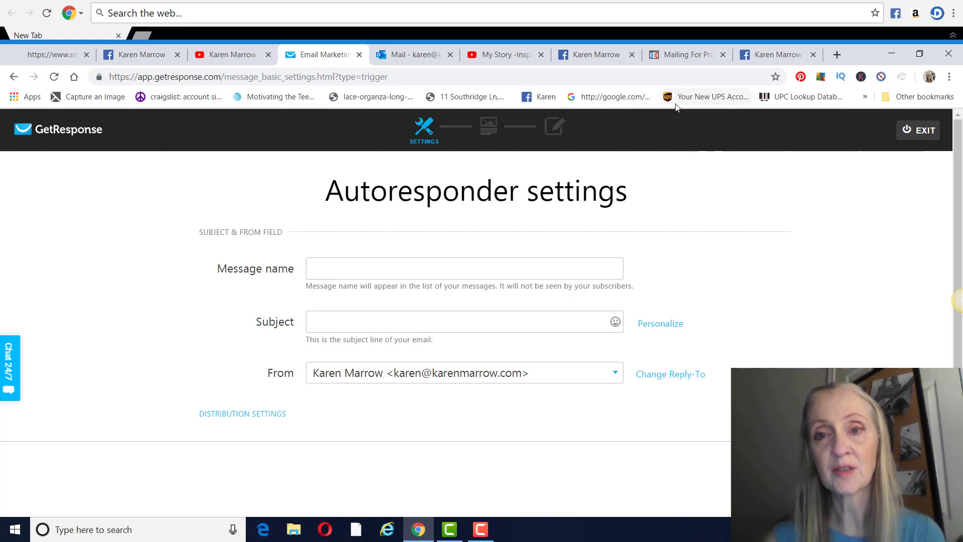
pyautogui.click(776, 56)
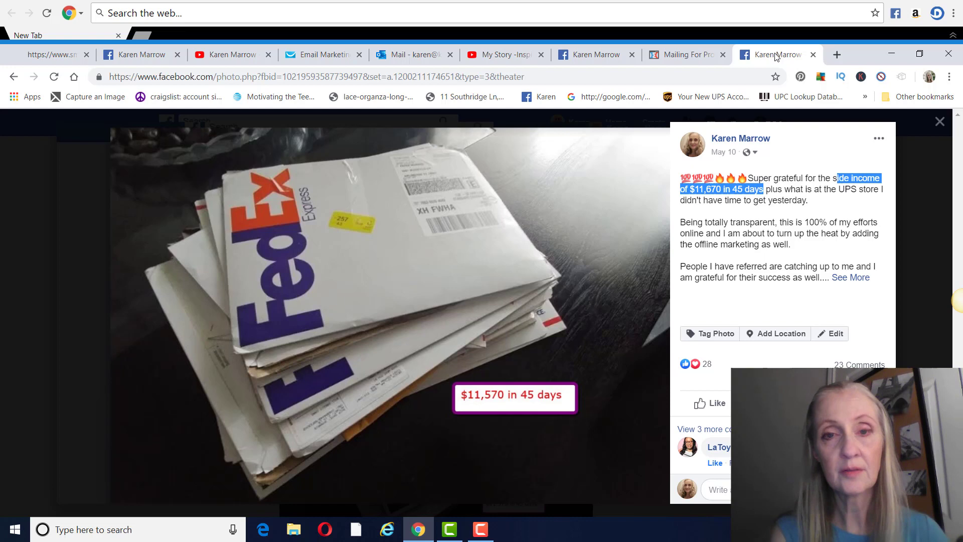
pyautogui.click(313, 54)
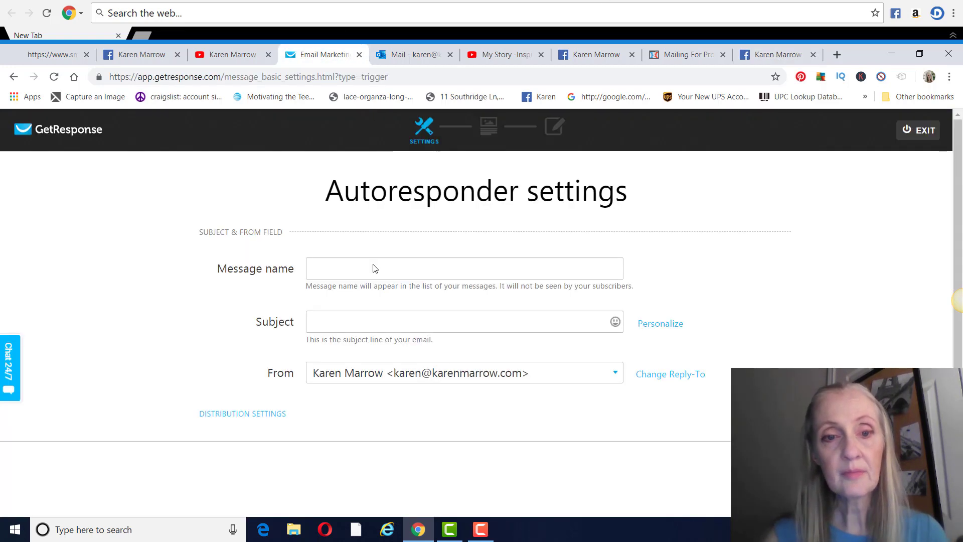
pyautogui.click(373, 269)
pyautogui.write('ide income of $11,670 in 45 days')
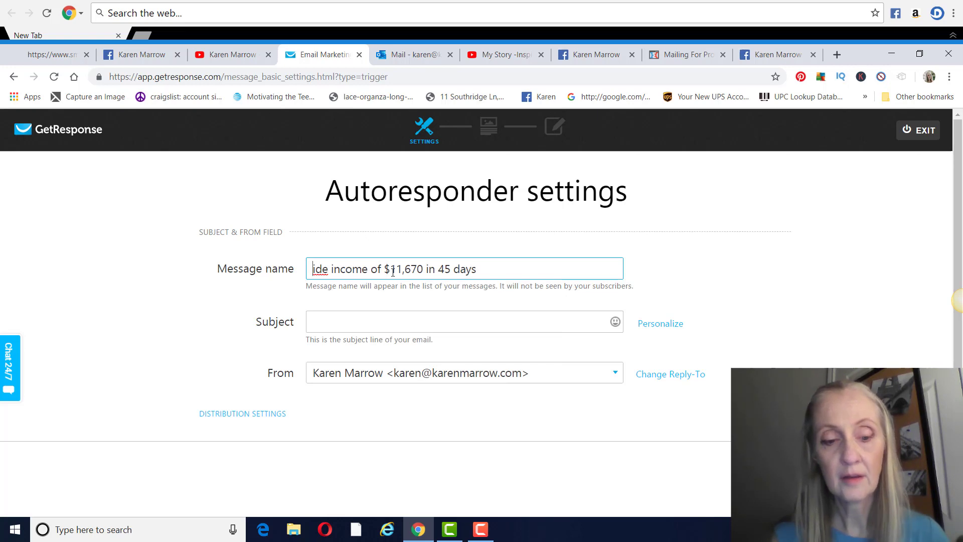
pyautogui.write('S')
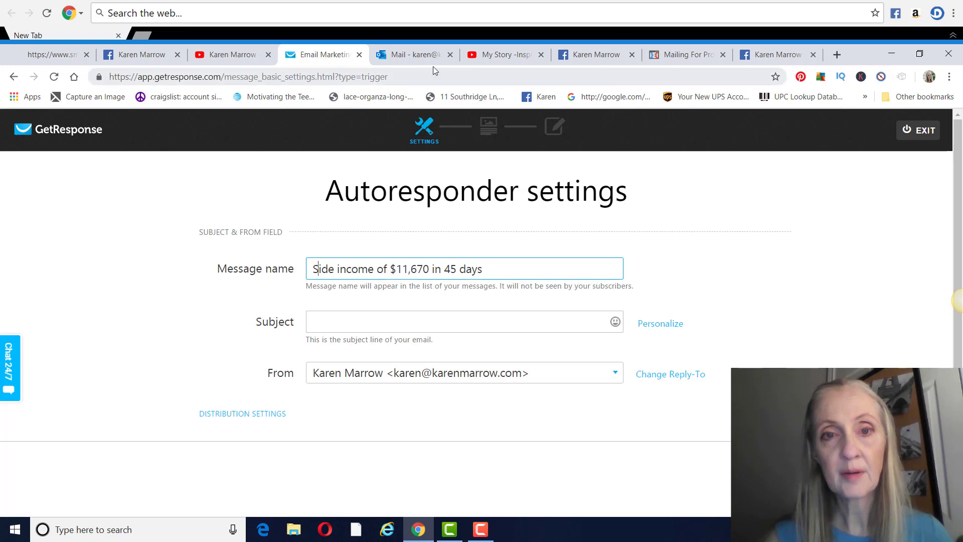
# Wrap the message name in mailbox emojis from Outlook, copy it into Subject, and continue
pyautogui.click(415, 55)
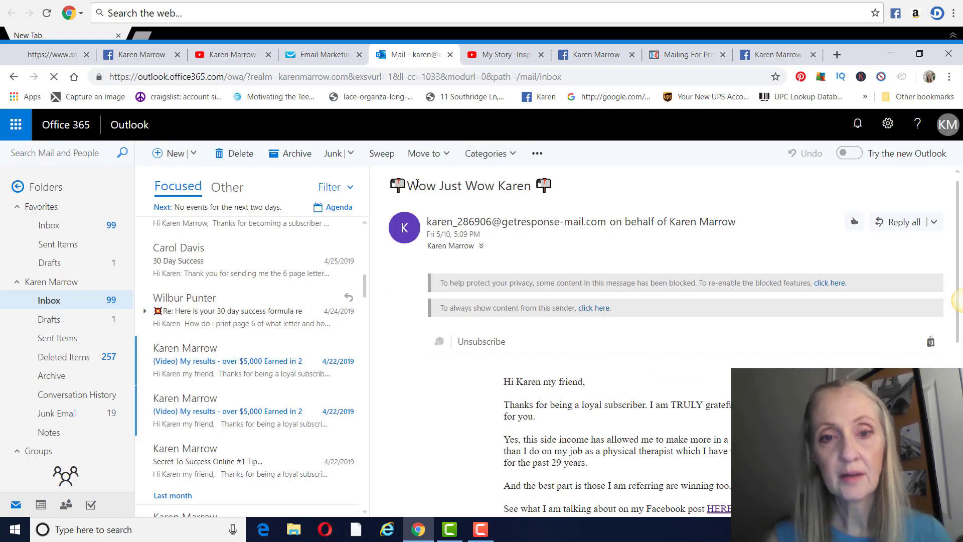
pyautogui.moveTo(407, 188); pyautogui.dragTo(385, 190)
pyautogui.hotkey('ctrl', 'c')
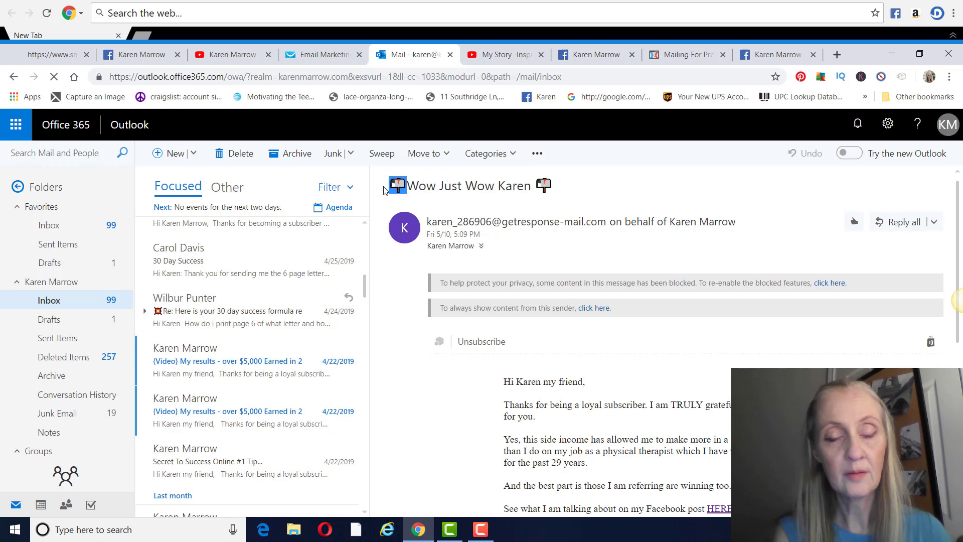
pyautogui.click(327, 56)
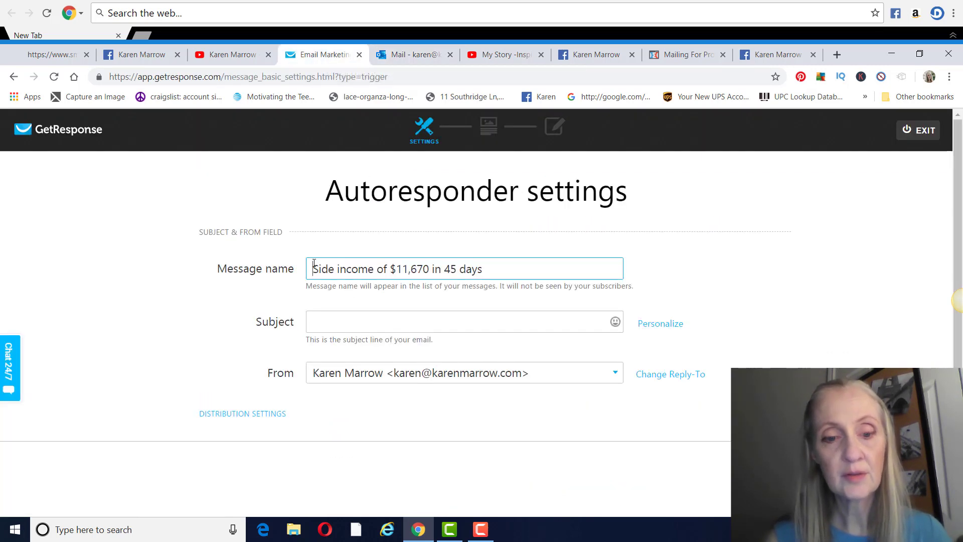
pyautogui.hotkey('ctrl', 'v')
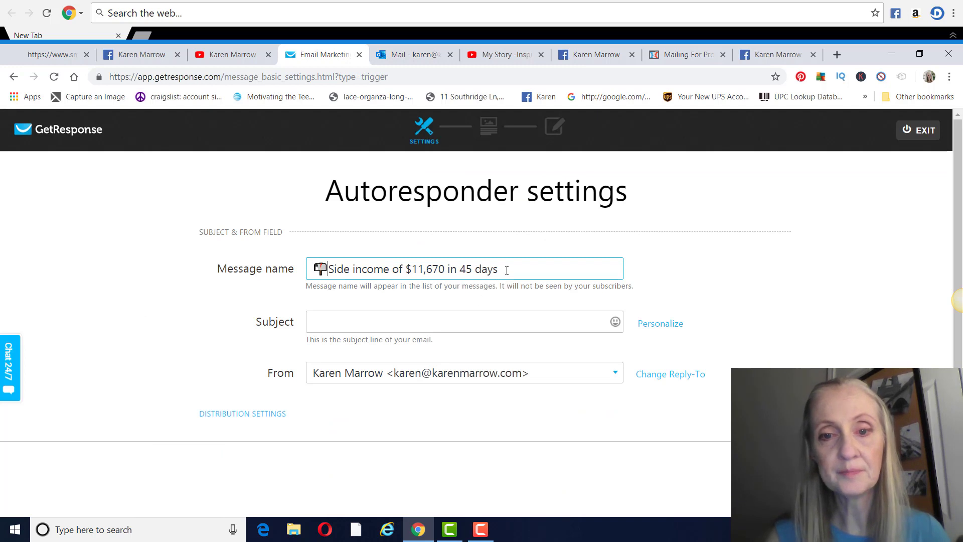
pyautogui.hotkey('ctrl', 'v')
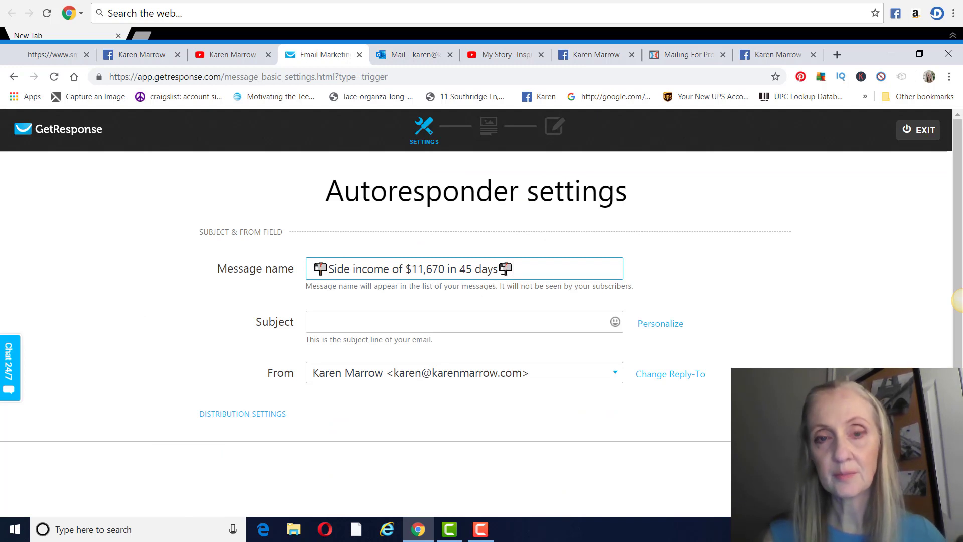
pyautogui.moveTo(519, 266); pyautogui.dragTo(308, 270)
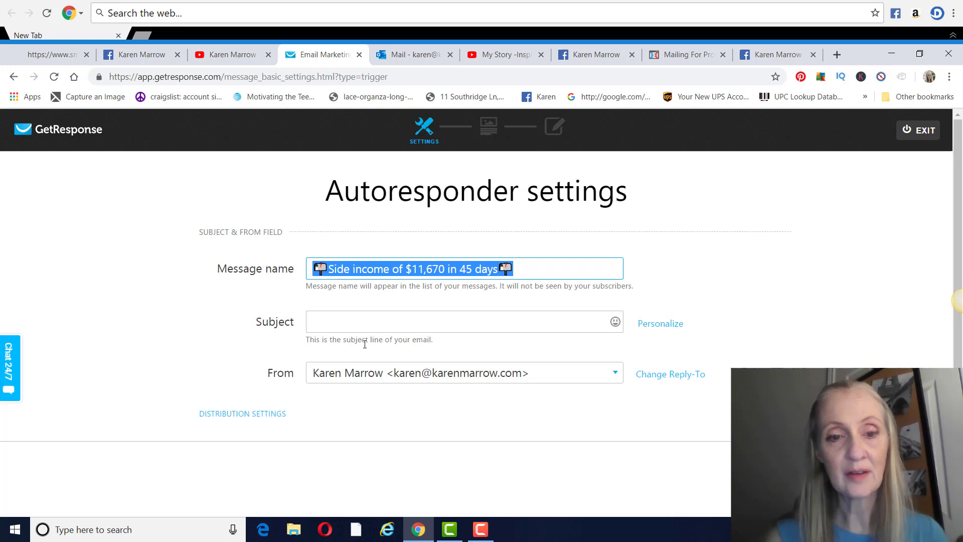
pyautogui.click(366, 326)
pyautogui.write('📫Side income of $11,670 in 45 days📫')
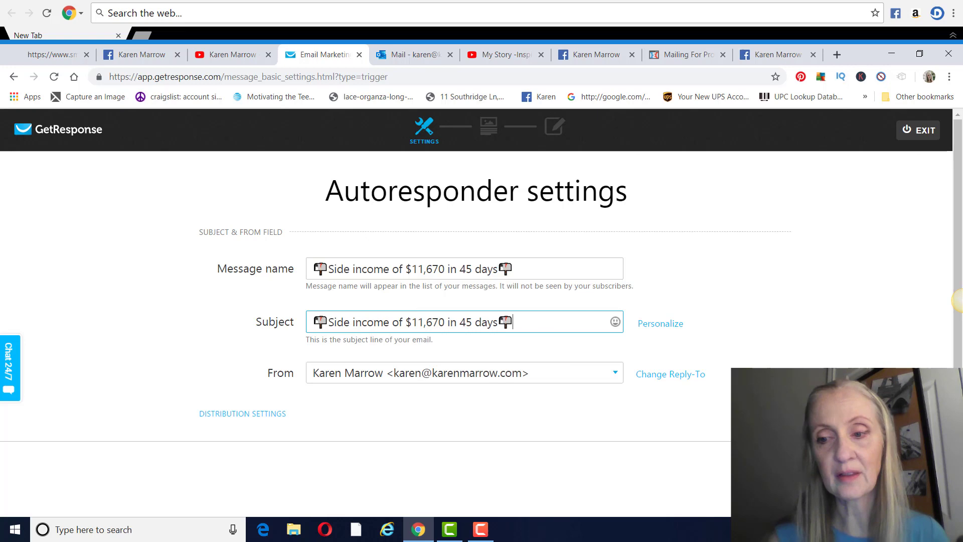
pyautogui.click(801, 301)
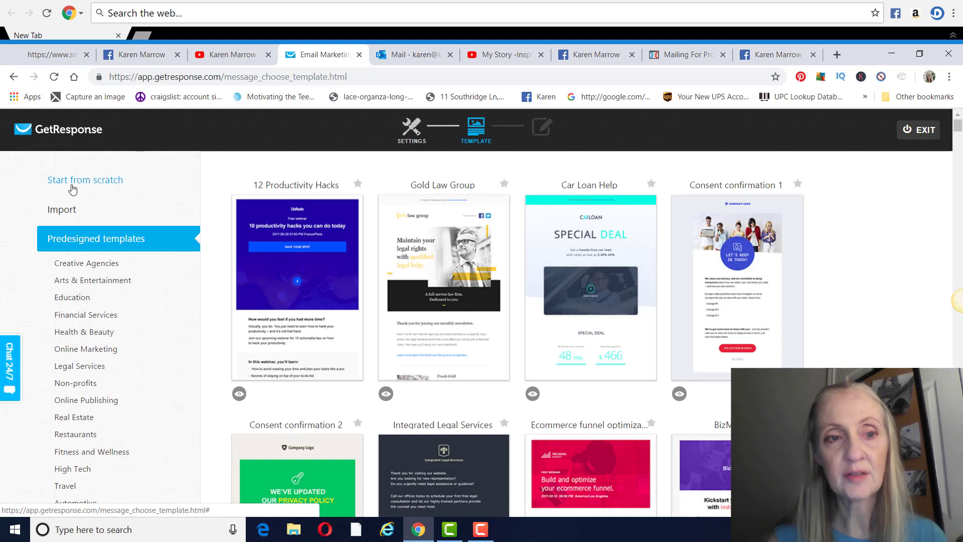
# Use the Blank template, add a Text block above an Image block, and delete the Lorem ipsum text
pyautogui.click(76, 180)
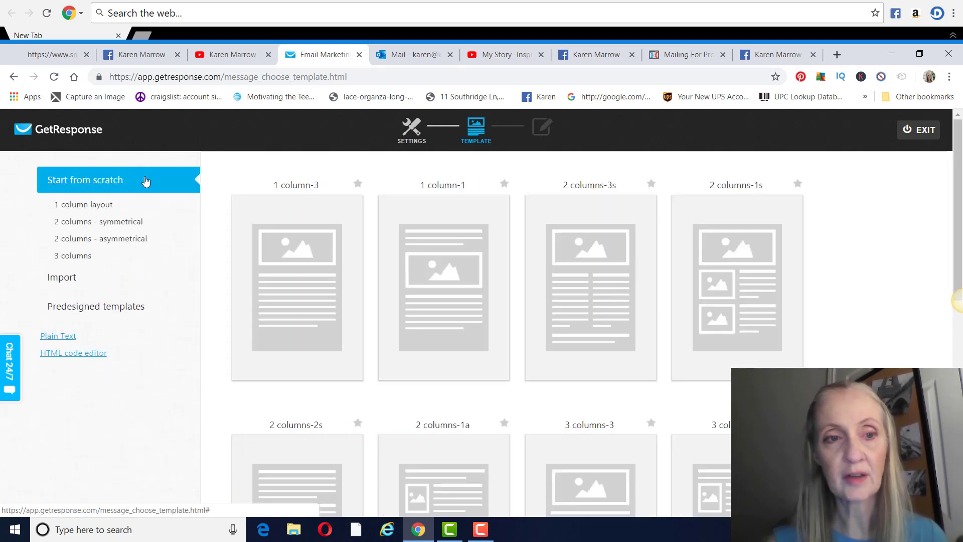
pyautogui.scroll(-8, 862, 267)
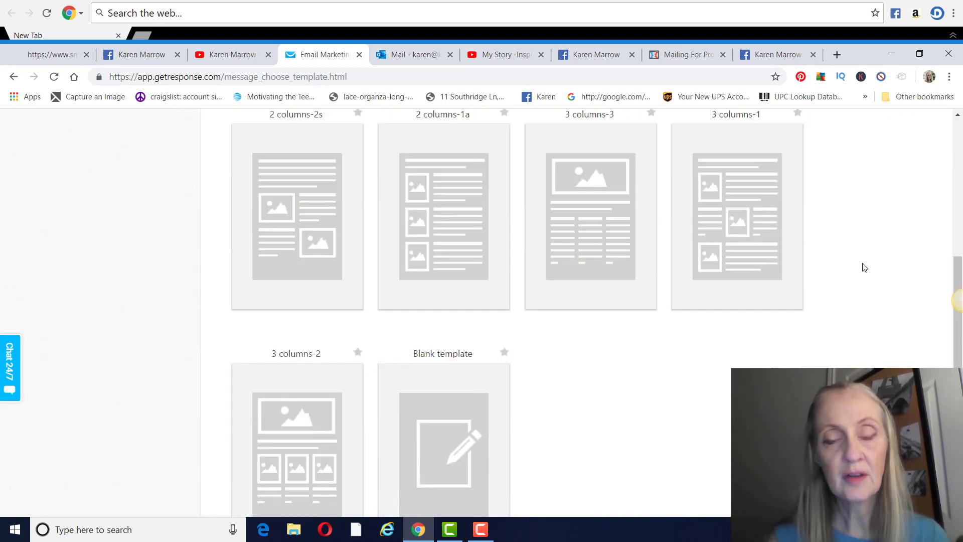
pyautogui.scroll(-2, 865, 267)
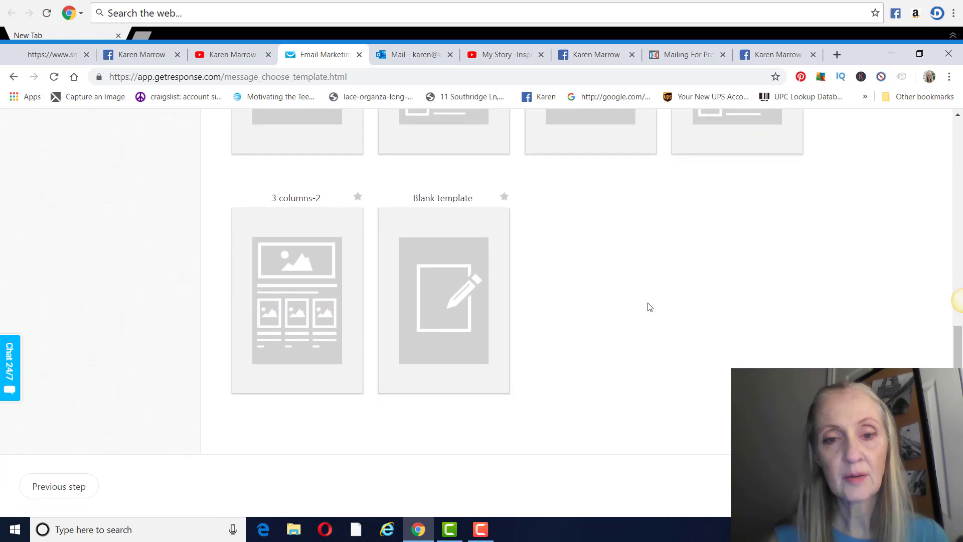
pyautogui.click(424, 276)
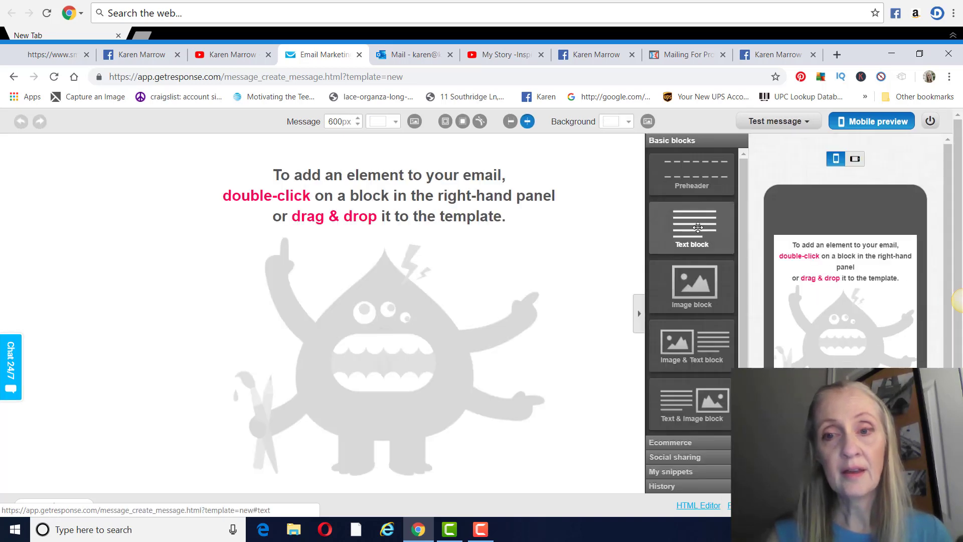
pyautogui.moveTo(692, 228); pyautogui.dragTo(508, 229)
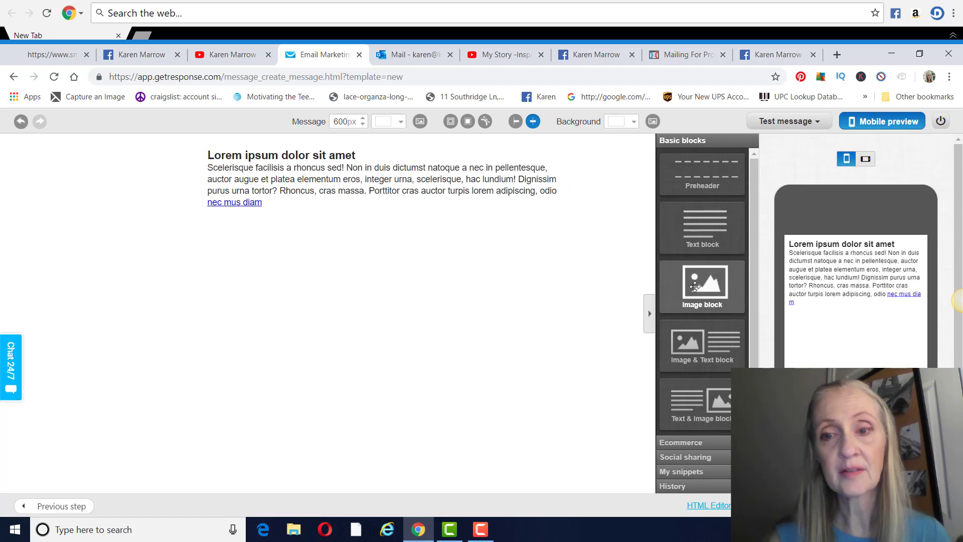
pyautogui.moveTo(703, 286); pyautogui.dragTo(194, 145)
pyautogui.click(270, 207)
pyautogui.click(270, 207)
pyautogui.press('Delete')
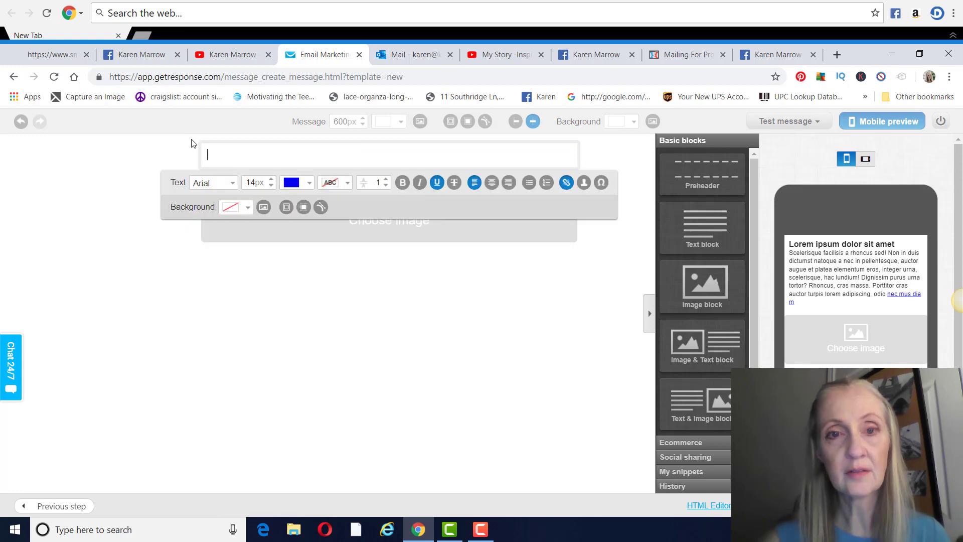
# Copy the entire body text of the earlier Outlook email for reuse in GetResponse
pyautogui.click(405, 56)
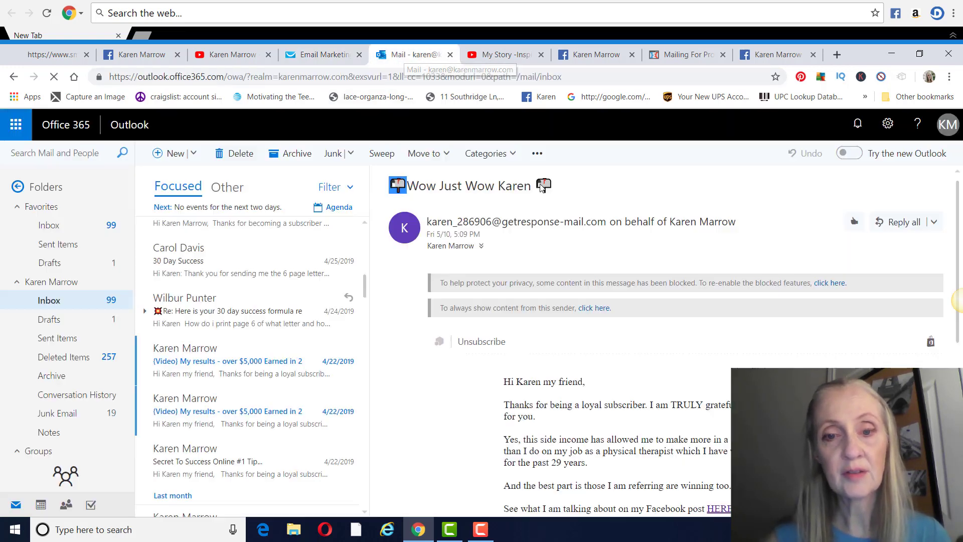
pyautogui.scroll(-4, 722, 349)
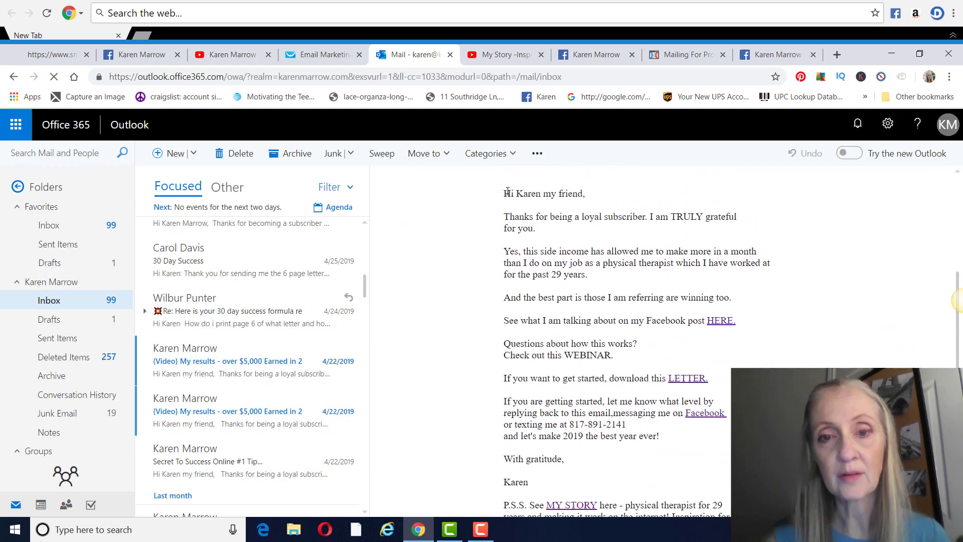
pyautogui.moveTo(505, 192); pyautogui.dragTo(725, 401)
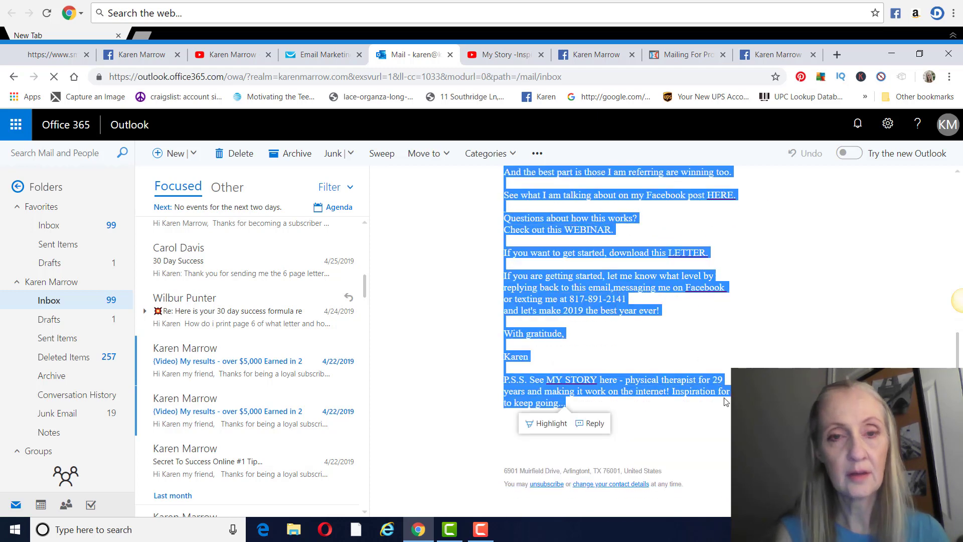
pyautogui.click(321, 55)
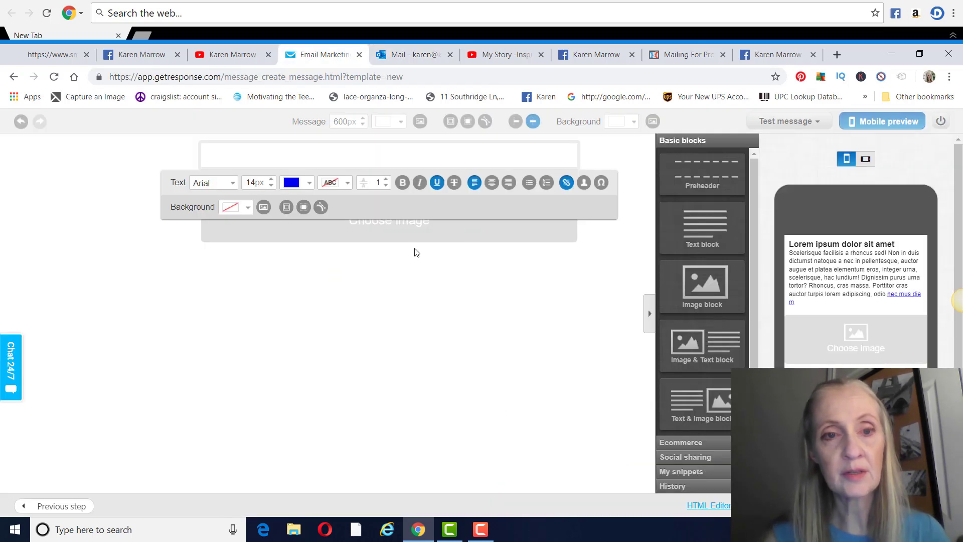
# Paste the copied text into the block and replace the greeting's name with [[firstname]]
pyautogui.hotkey('ctrl', 'v')
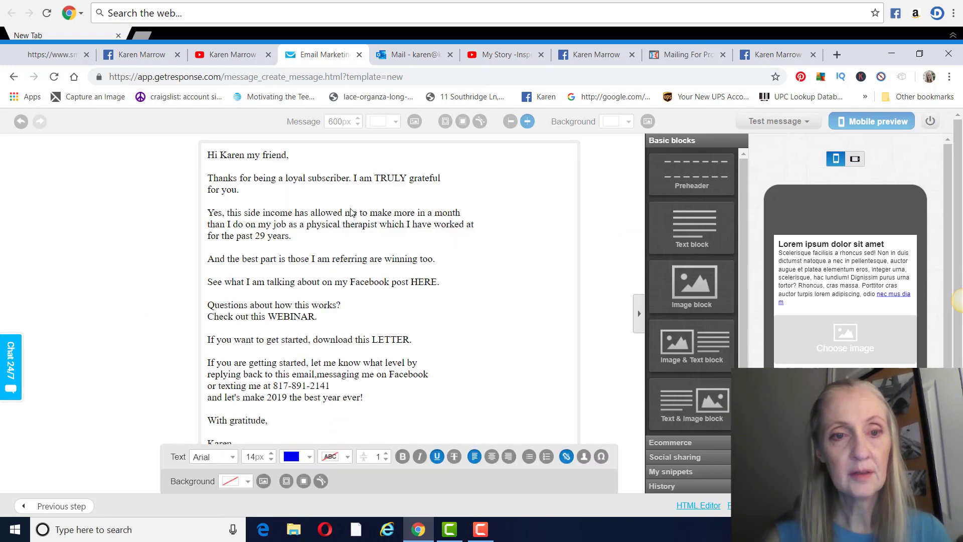
pyautogui.click(245, 156)
pyautogui.press('BackSpace')
pyautogui.press('BackSpace')
pyautogui.press('BackSpace')
pyautogui.press('BackSpace')
pyautogui.press('BackSpace')
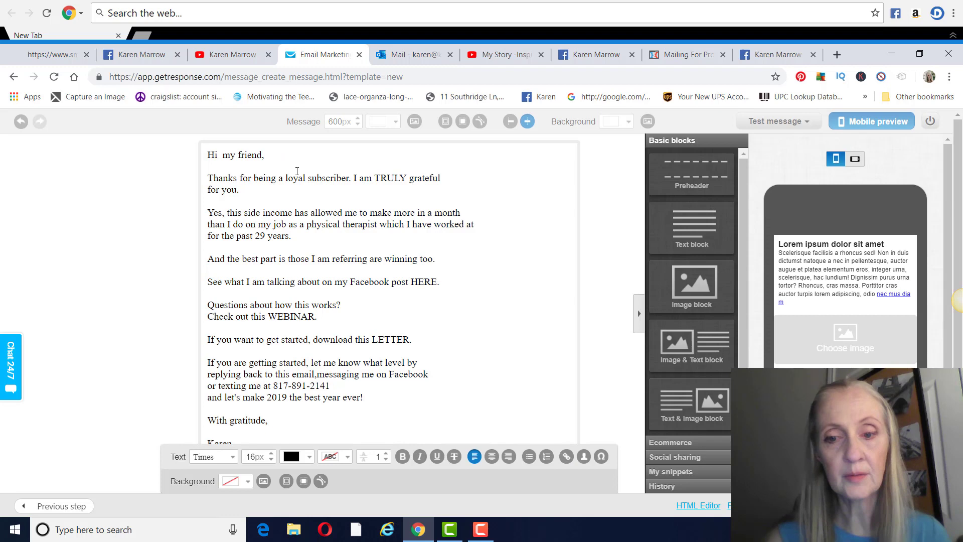
pyautogui.click(584, 457)
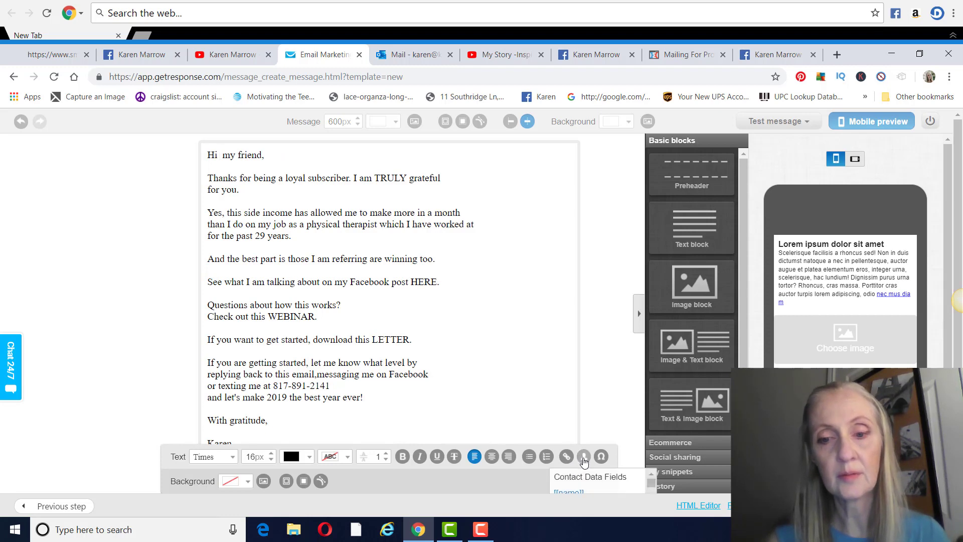
pyautogui.scroll(-2, 586, 420)
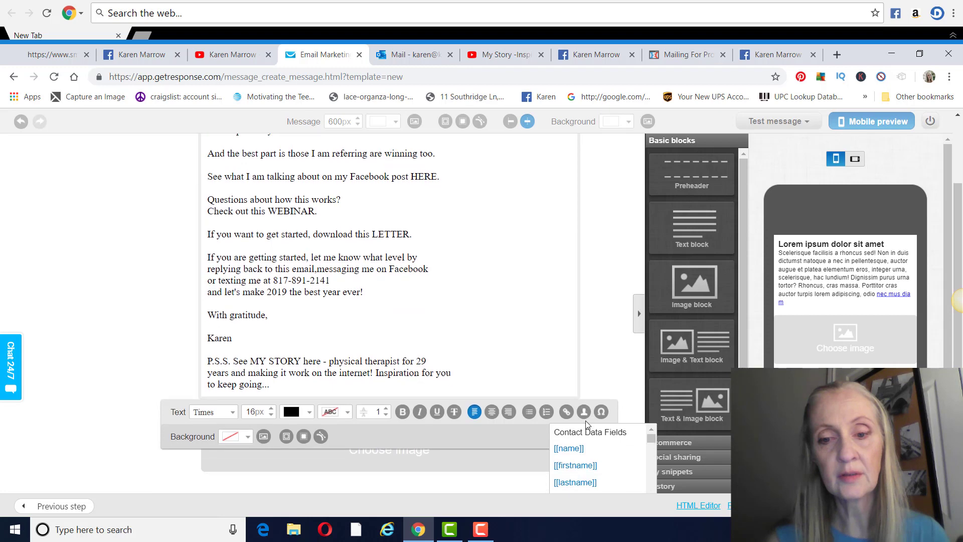
pyautogui.click(576, 465)
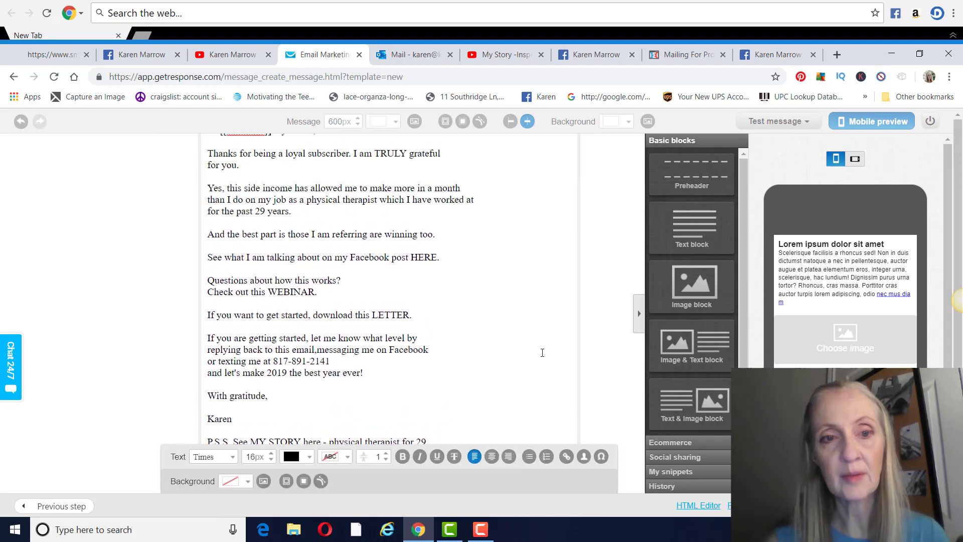
pyautogui.scroll(1, 542, 353)
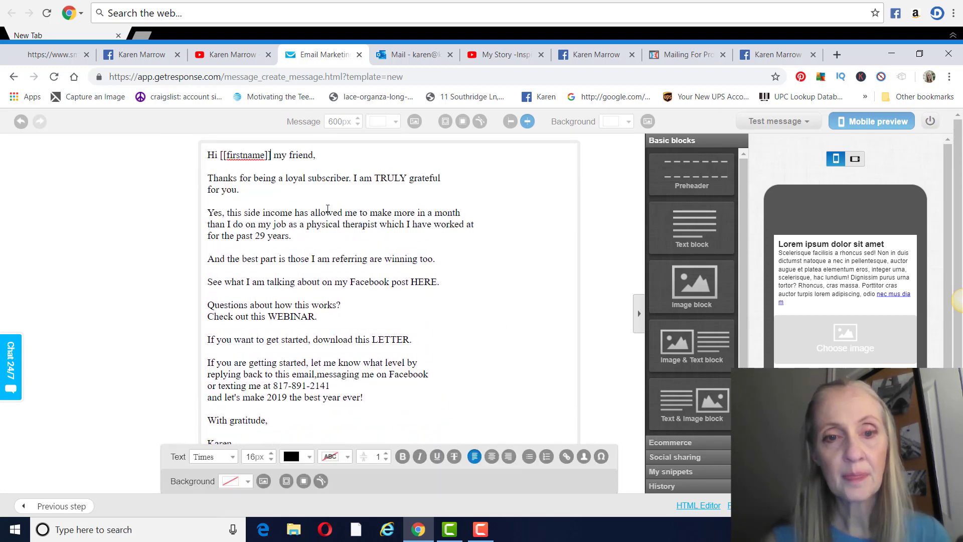
pyautogui.click(412, 56)
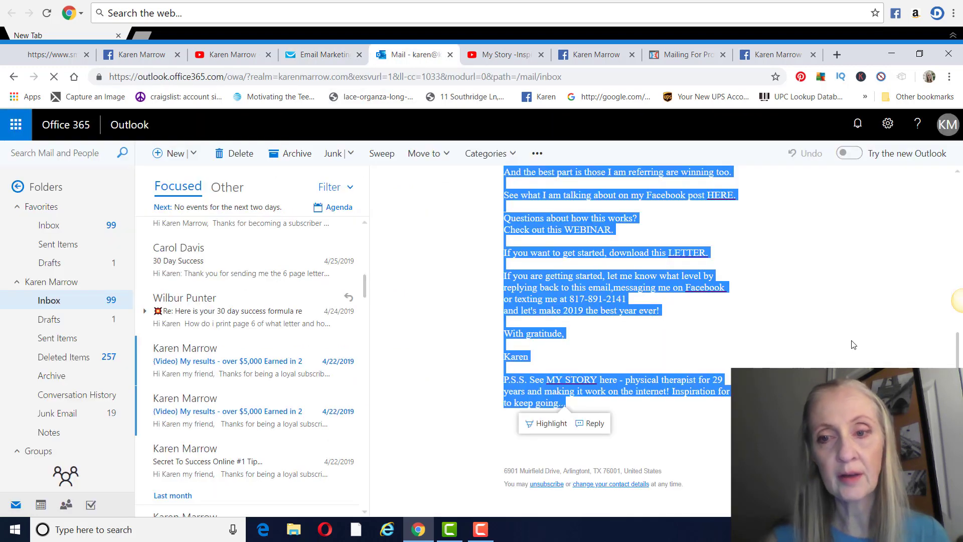
pyautogui.click(772, 279)
pyautogui.scroll(3, 698, 297)
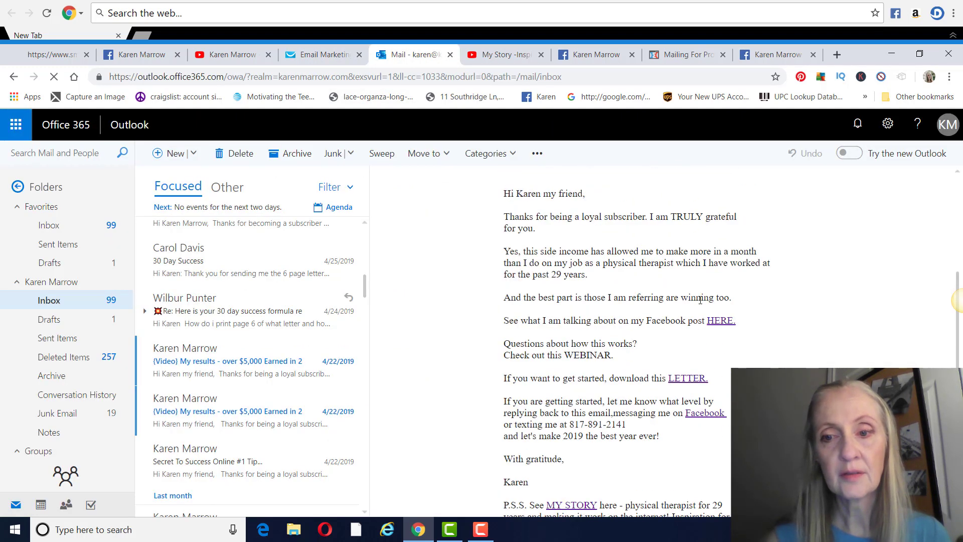
# Link the word HERE to the Facebook photo post's web address
pyautogui.click(794, 54)
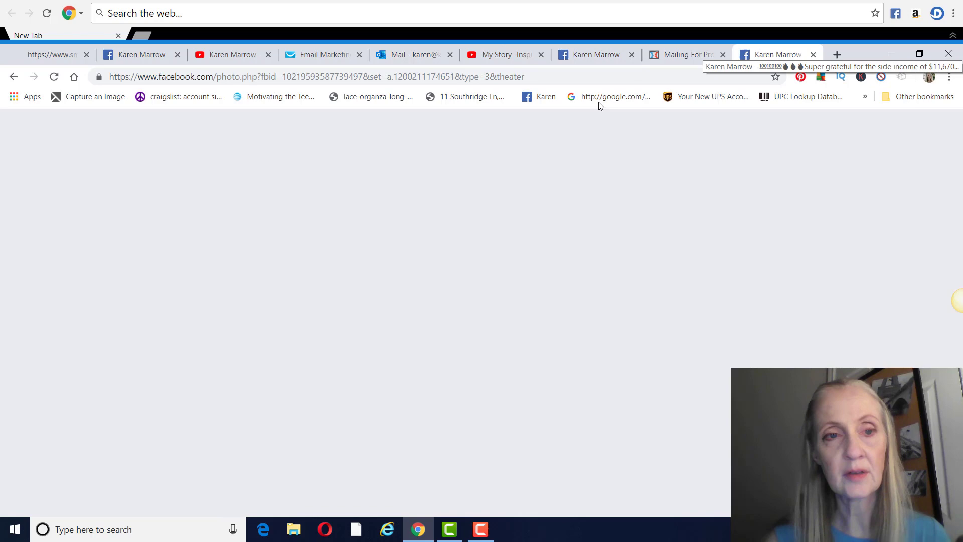
pyautogui.click(508, 77)
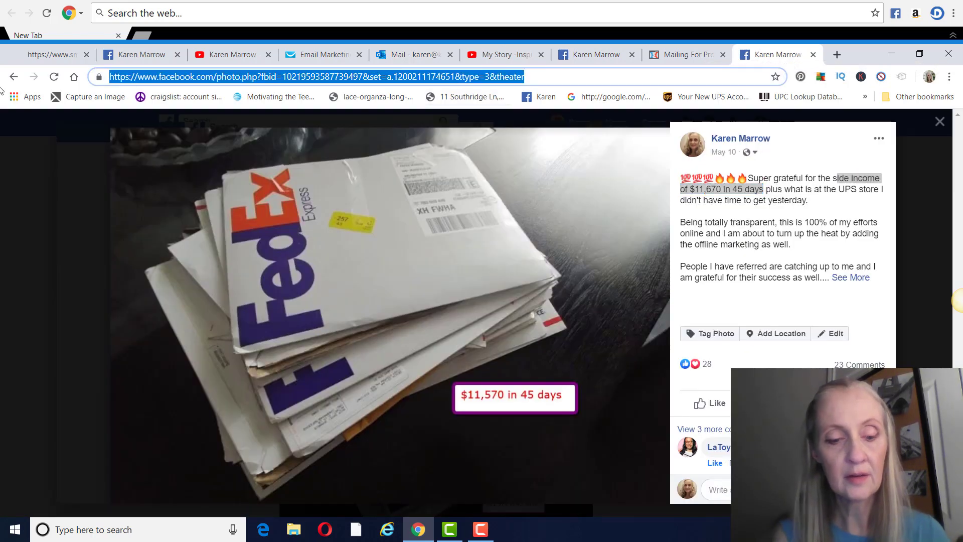
pyautogui.click(323, 54)
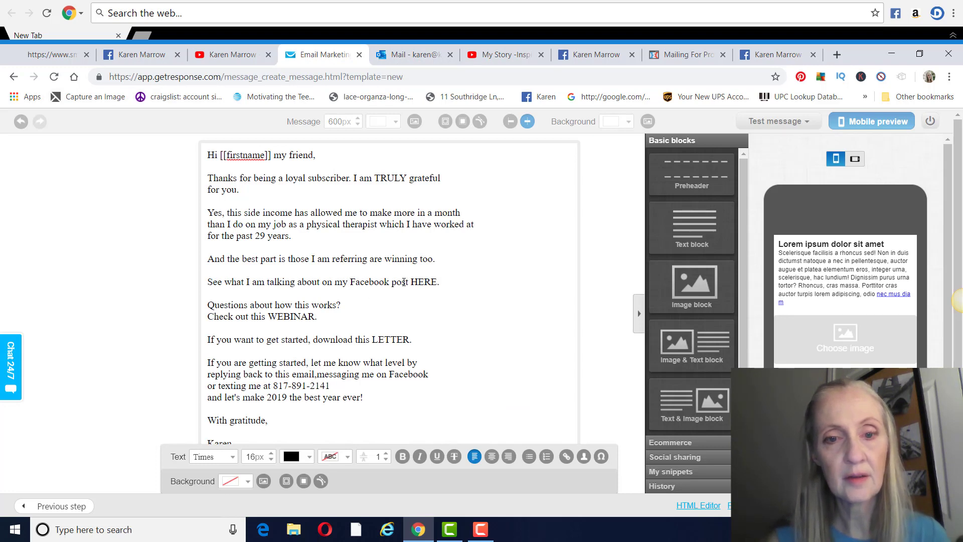
pyautogui.moveTo(413, 282); pyautogui.dragTo(435, 281)
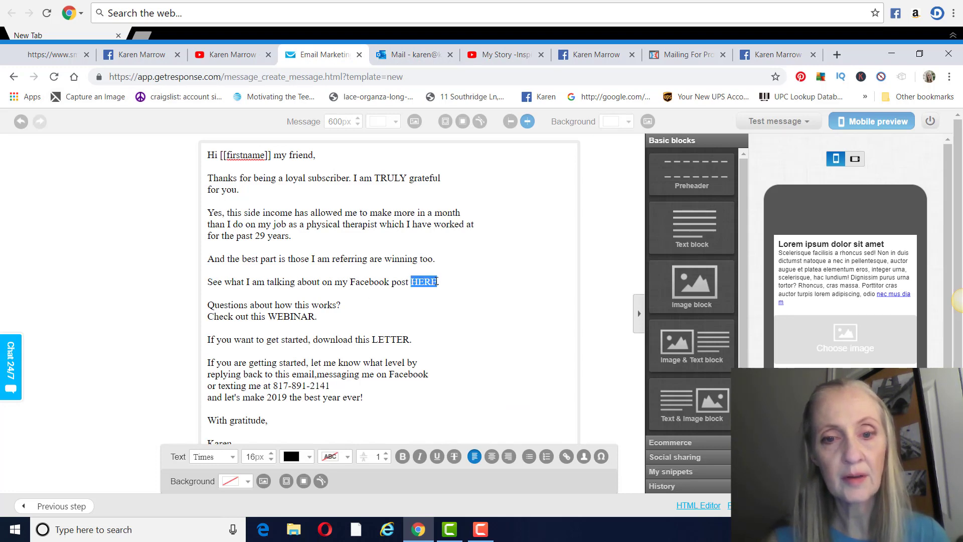
pyautogui.click(566, 456)
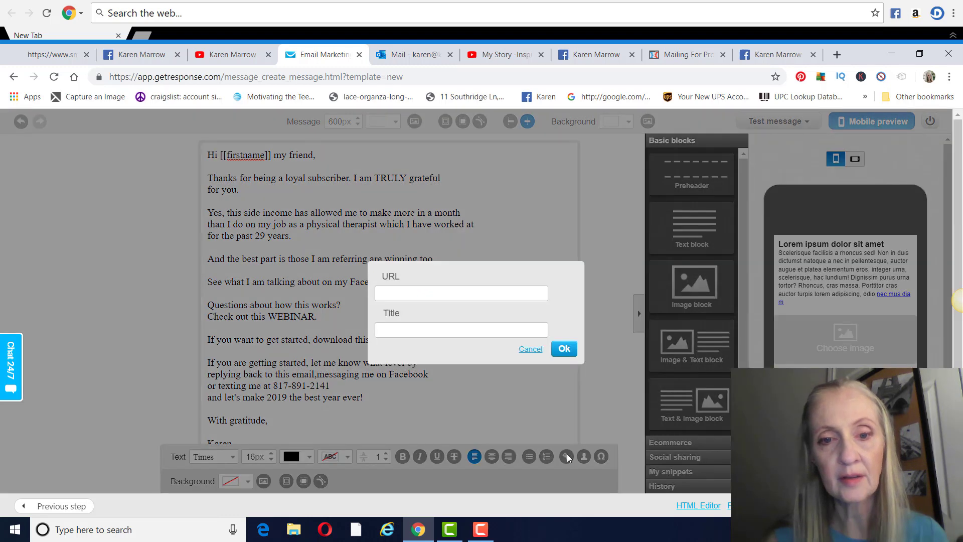
pyautogui.click(431, 294)
pyautogui.hotkey('ctrl', 'v')
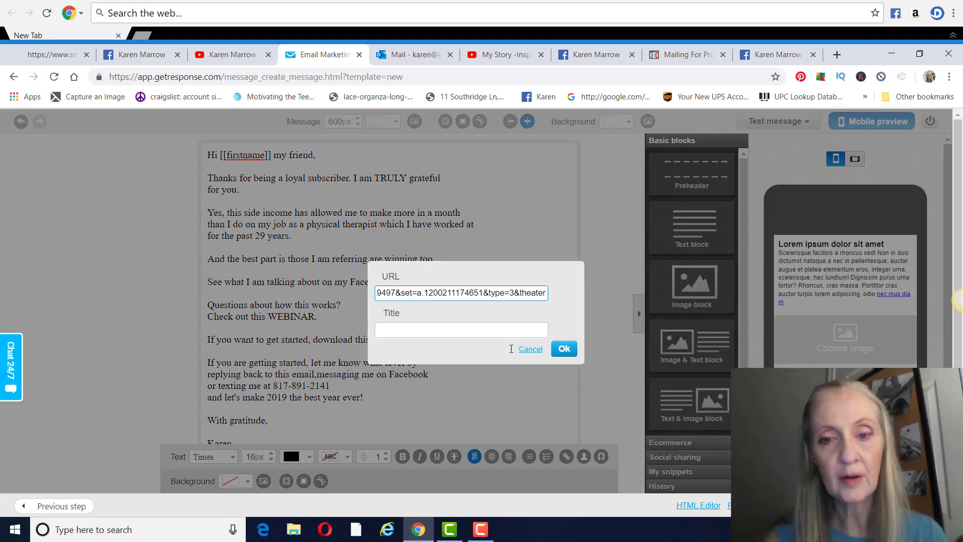
pyautogui.click(565, 349)
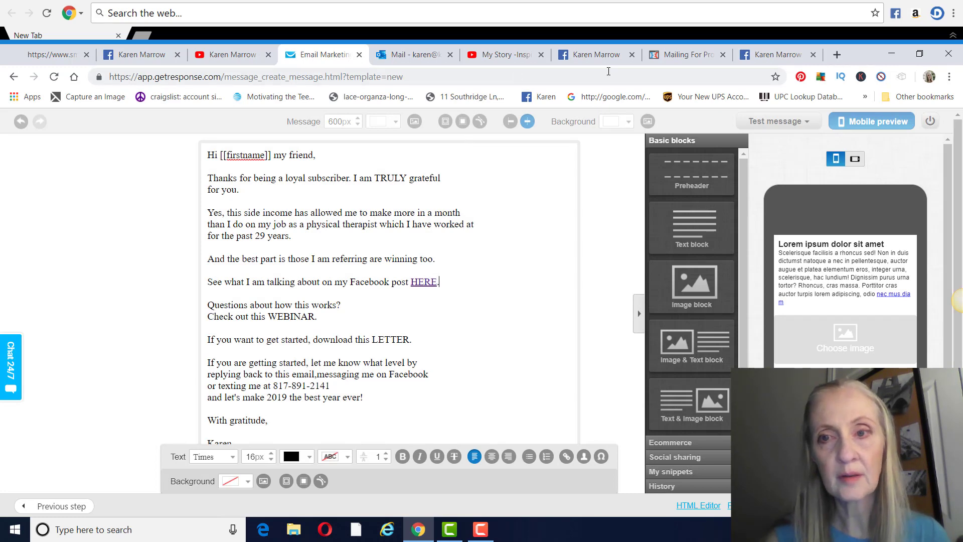
pyautogui.click(409, 55)
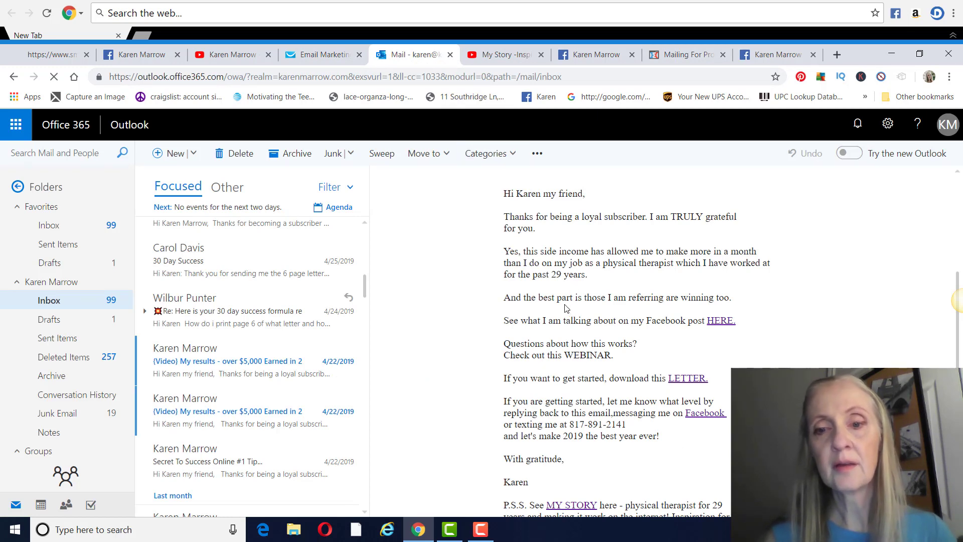
pyautogui.click(685, 55)
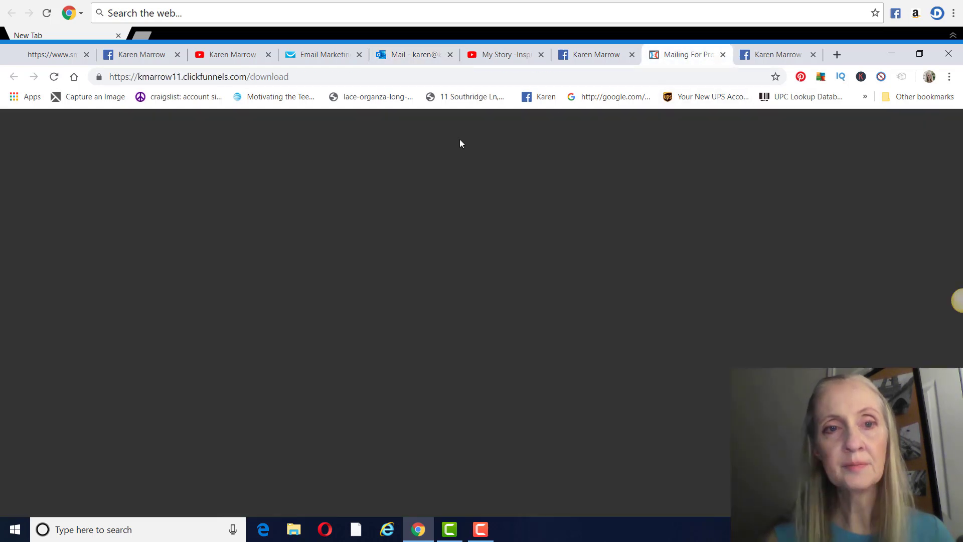
pyautogui.click(121, 76)
pyautogui.hotkey('ctrl', 'c')
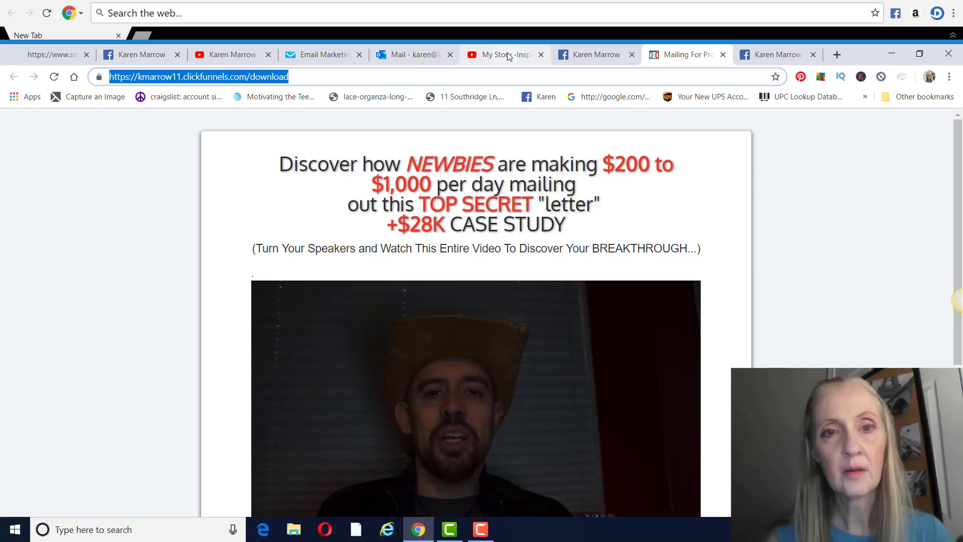
pyautogui.click(394, 56)
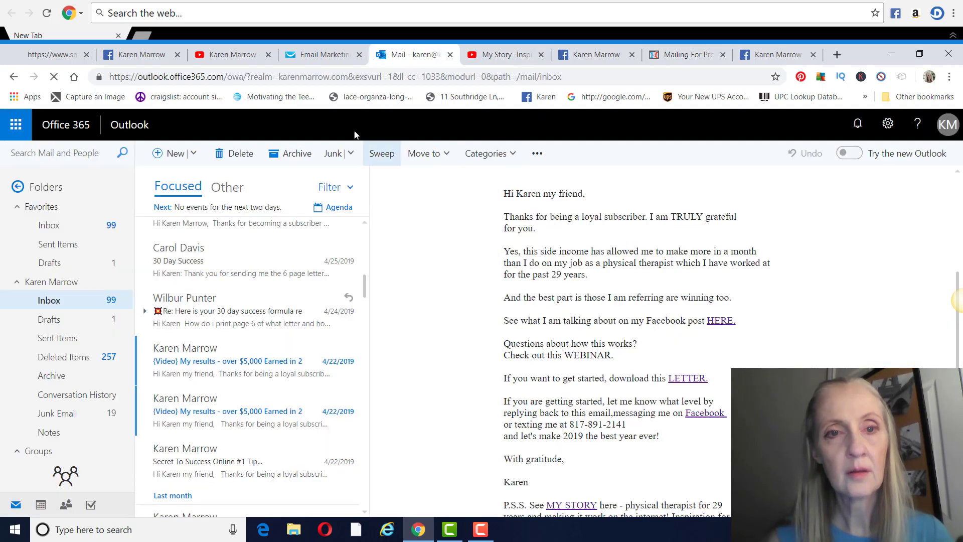
pyautogui.click(321, 56)
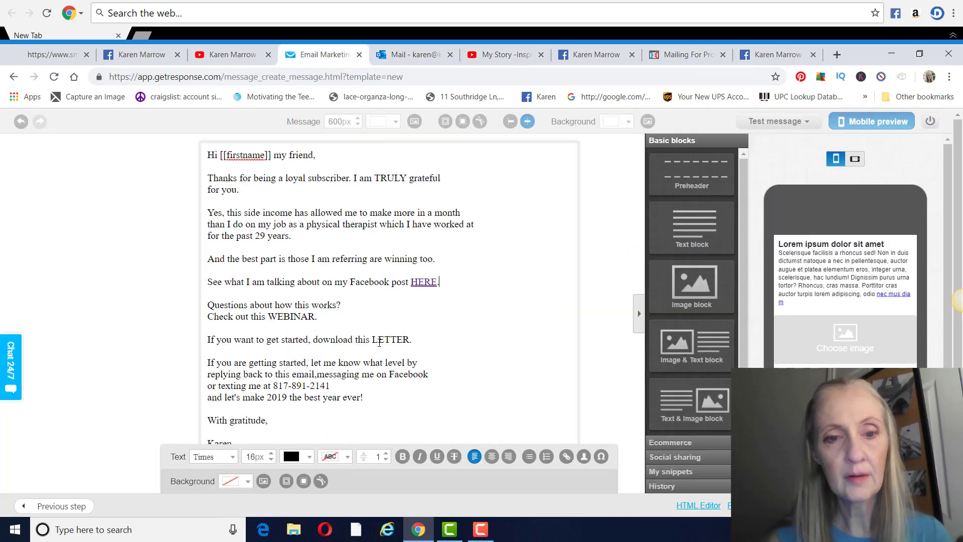
pyautogui.moveTo(373, 339); pyautogui.dragTo(426, 340)
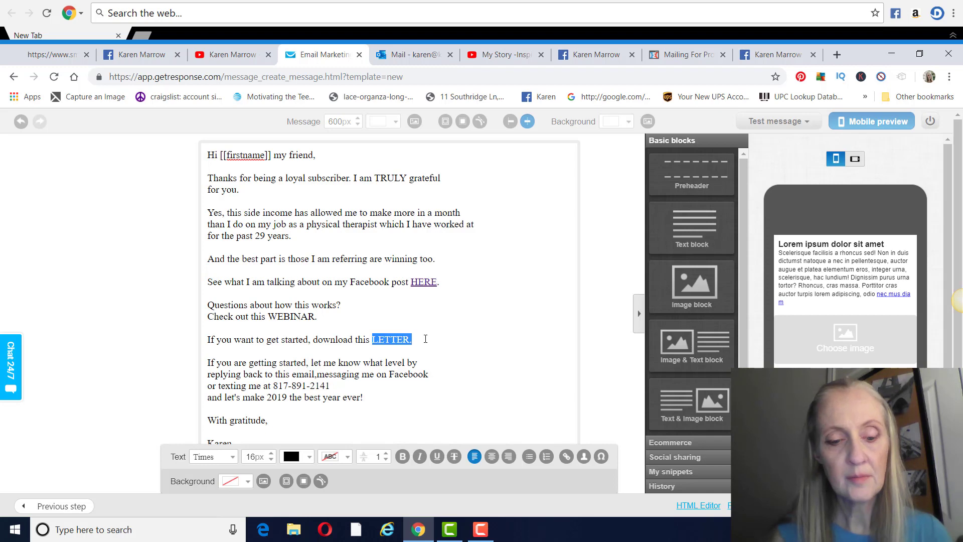
pyautogui.click(566, 456)
pyautogui.click(480, 294)
pyautogui.hotkey('ctrl', 'v')
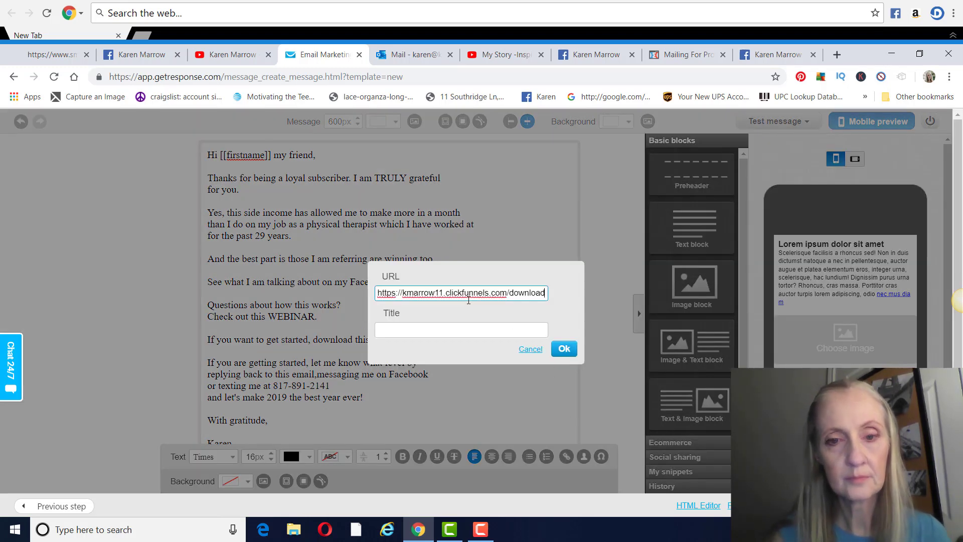
pyautogui.click(562, 349)
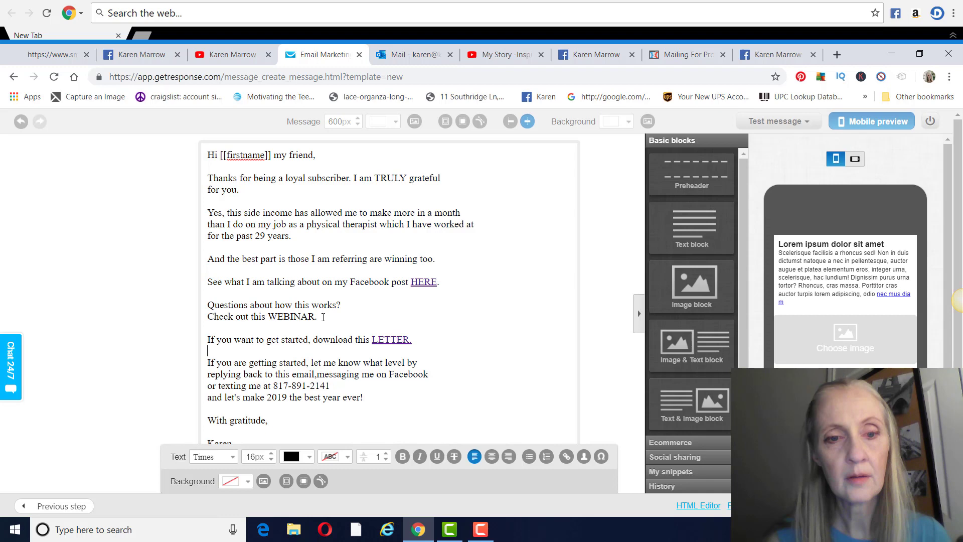
# Remove the Questions and WEBINAR lines and shorten the download line to 'Download this LETTER.'
pyautogui.moveTo(323, 317); pyautogui.dragTo(203, 309)
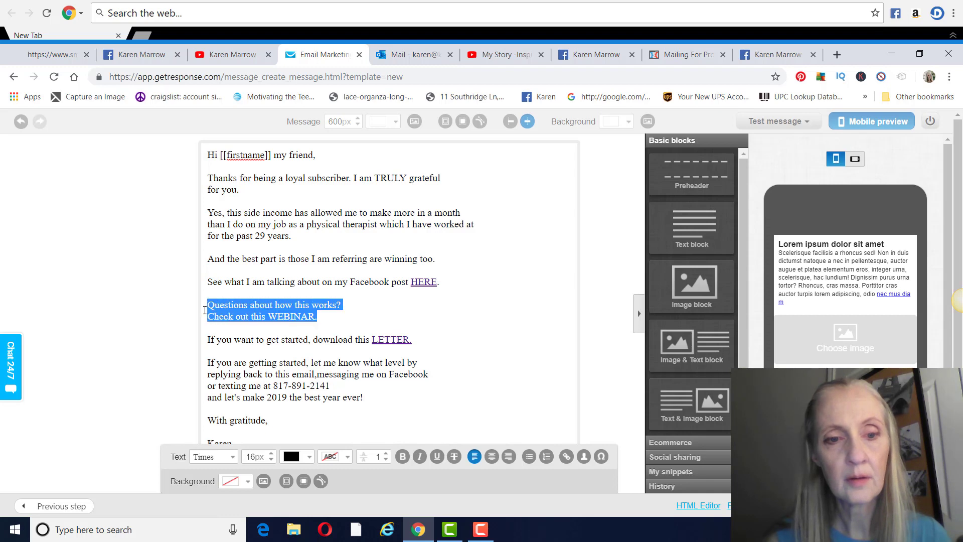
pyautogui.press('BackSpace')
pyautogui.write('Q')
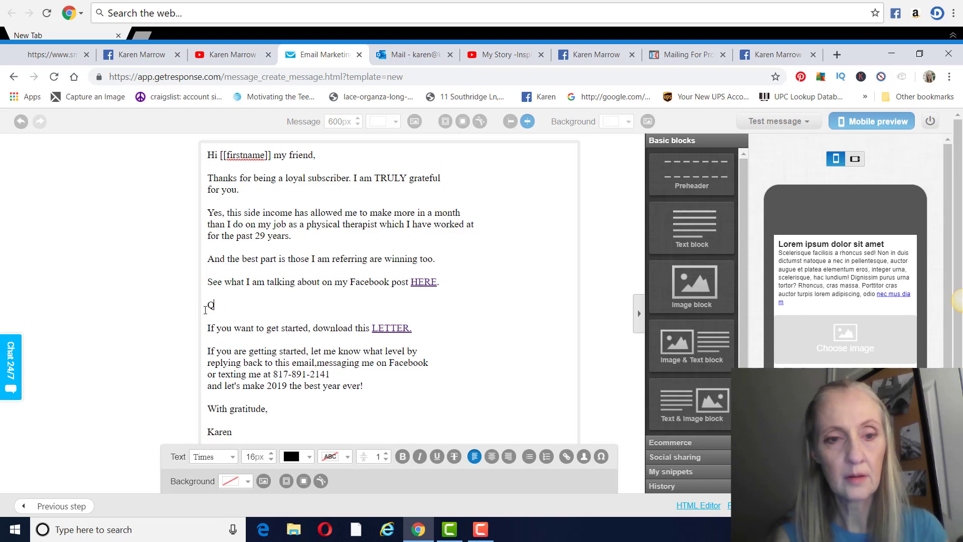
pyautogui.write('uestions?')
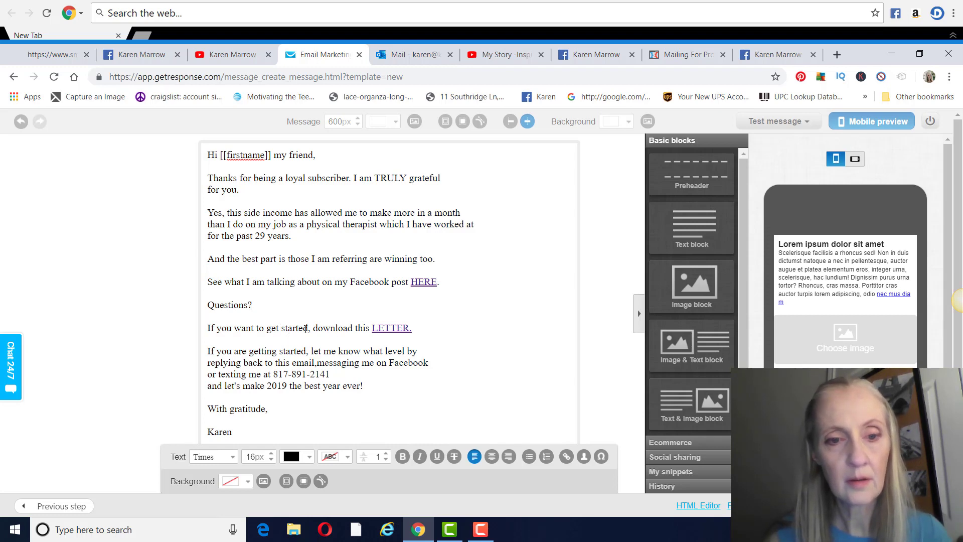
pyautogui.moveTo(311, 329); pyautogui.dragTo(207, 332)
pyautogui.press('BackSpace')
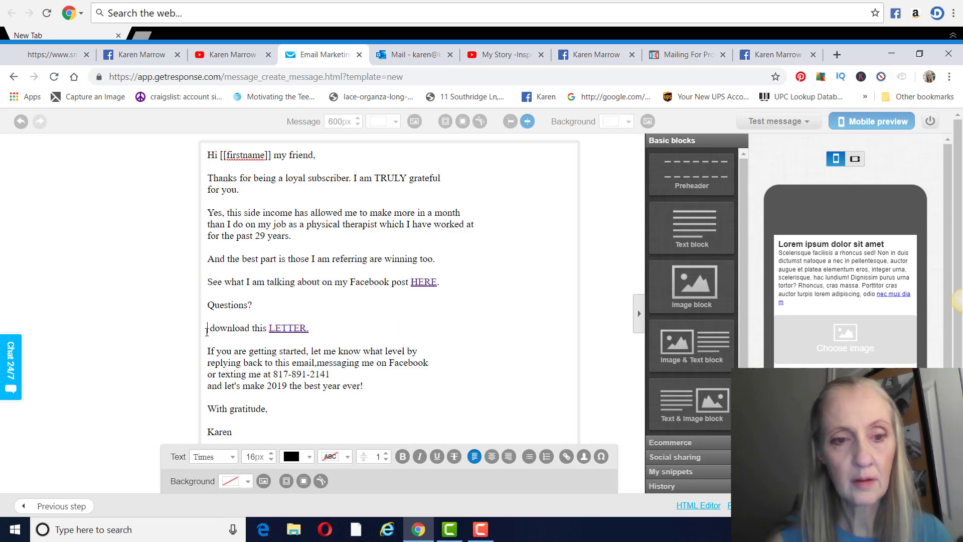
pyautogui.press('Delete')
pyautogui.press('Delete')
pyautogui.write('D')
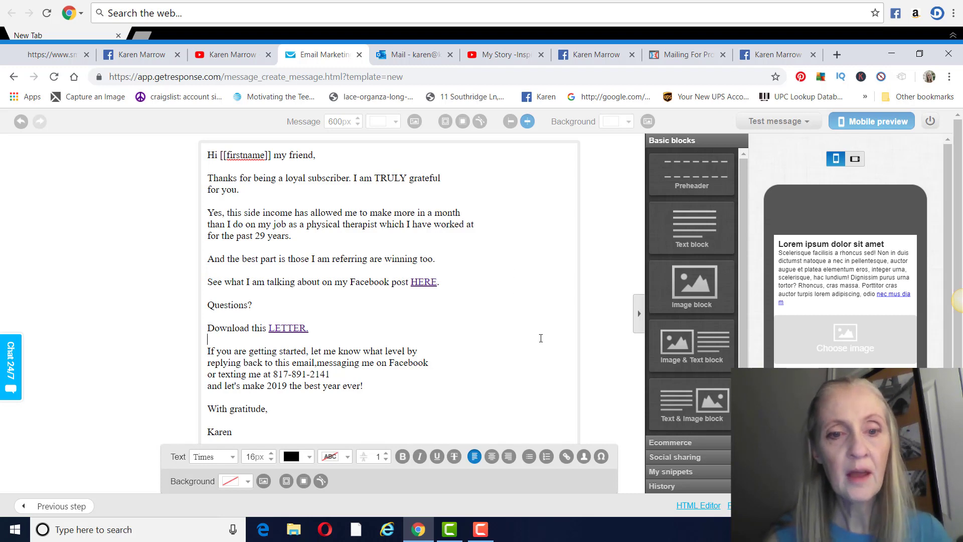
# Add a comma after 'email' and copy the Facebook profile page's web address
pyautogui.click(418, 346)
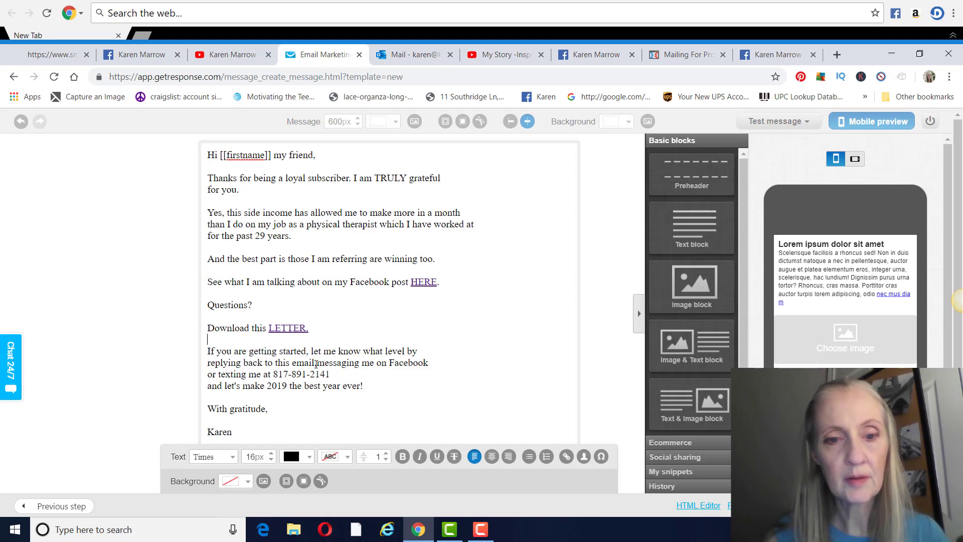
pyautogui.write(',')
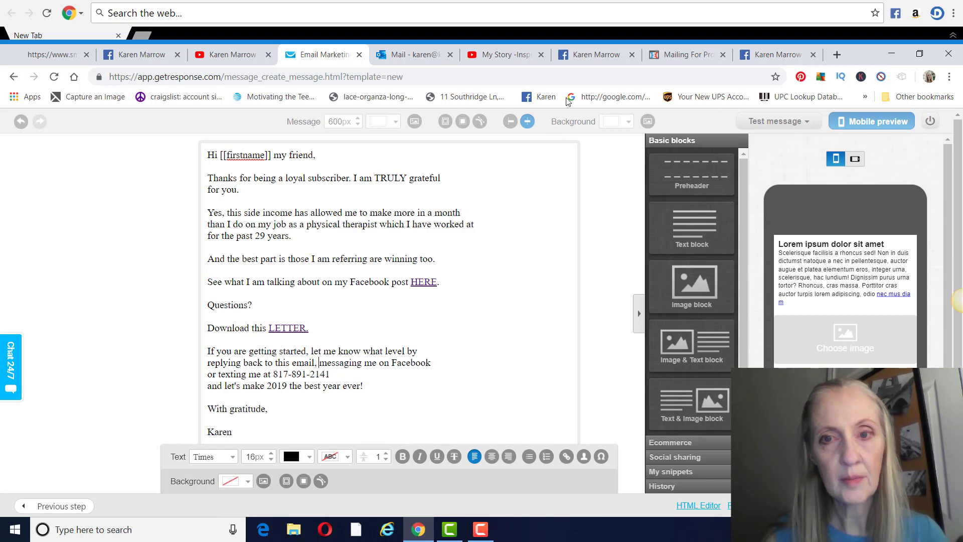
pyautogui.click(595, 55)
pyautogui.click(304, 76)
pyautogui.hotkey('ctrl', 'c')
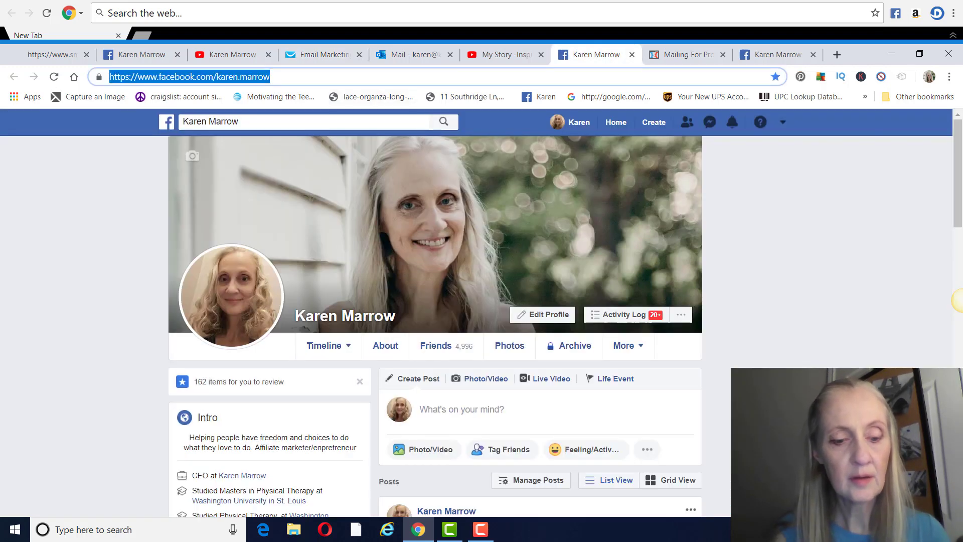
# Link the word Facebook in the contact line to the Facebook profile
pyautogui.click(322, 54)
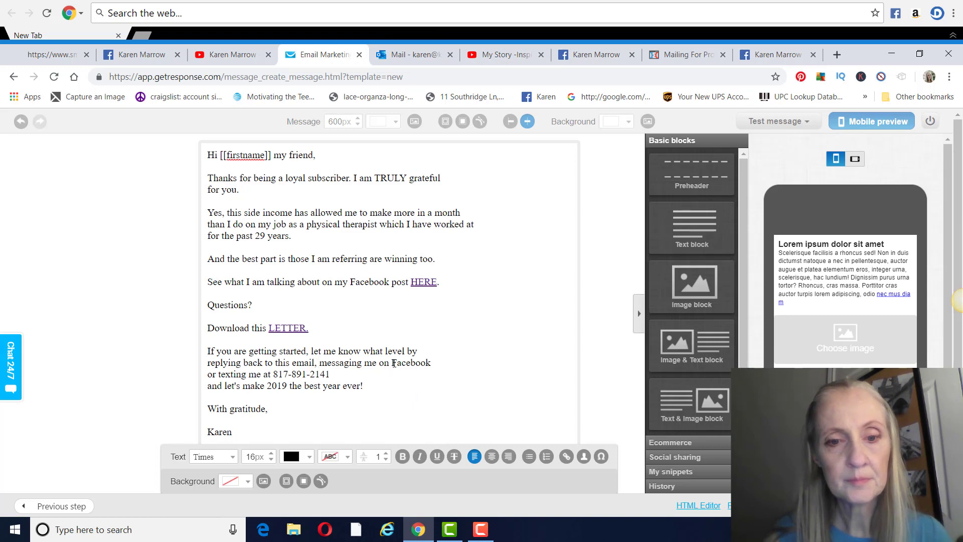
pyautogui.moveTo(394, 363); pyautogui.dragTo(450, 363)
pyautogui.click(567, 456)
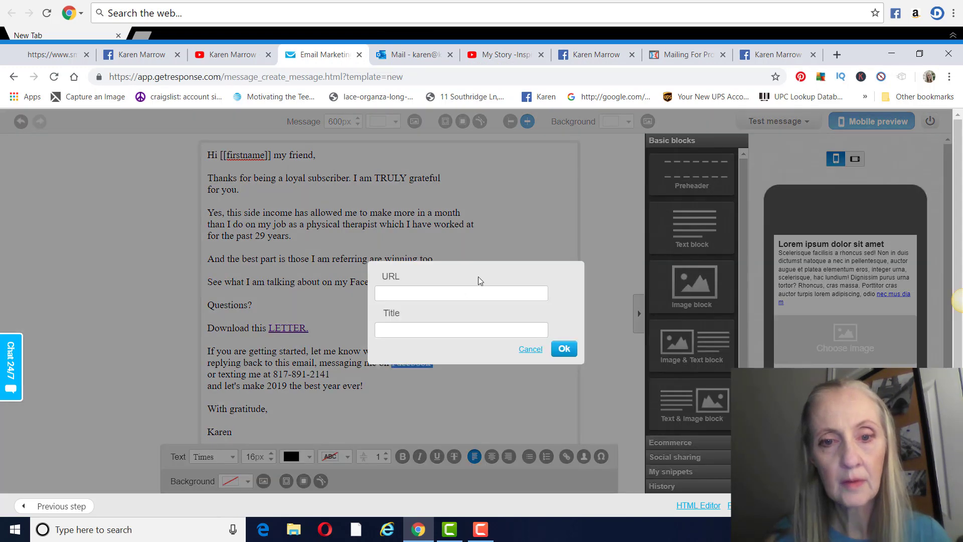
pyautogui.click(444, 291)
pyautogui.hotkey('ctrl', 'v')
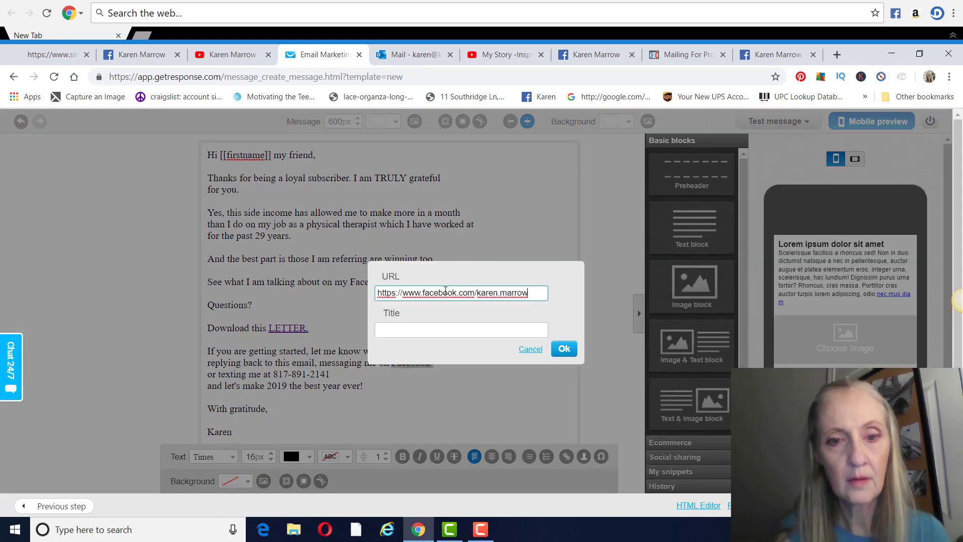
pyautogui.click(564, 349)
# Link MY STORY in the P.S.S. line to the 'My Story - Inspiration To Keep Going' YouTube video
pyautogui.click(426, 56)
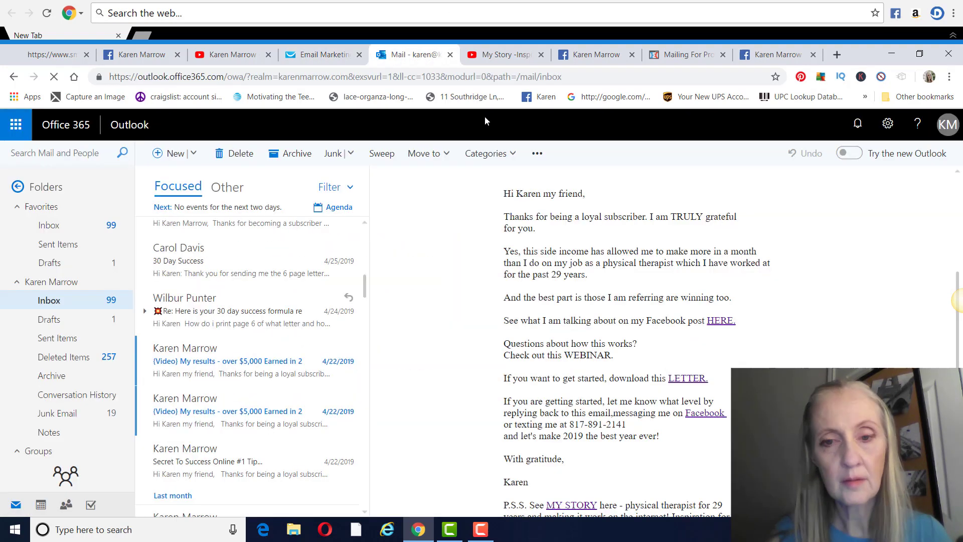
pyautogui.scroll(-3, 729, 285)
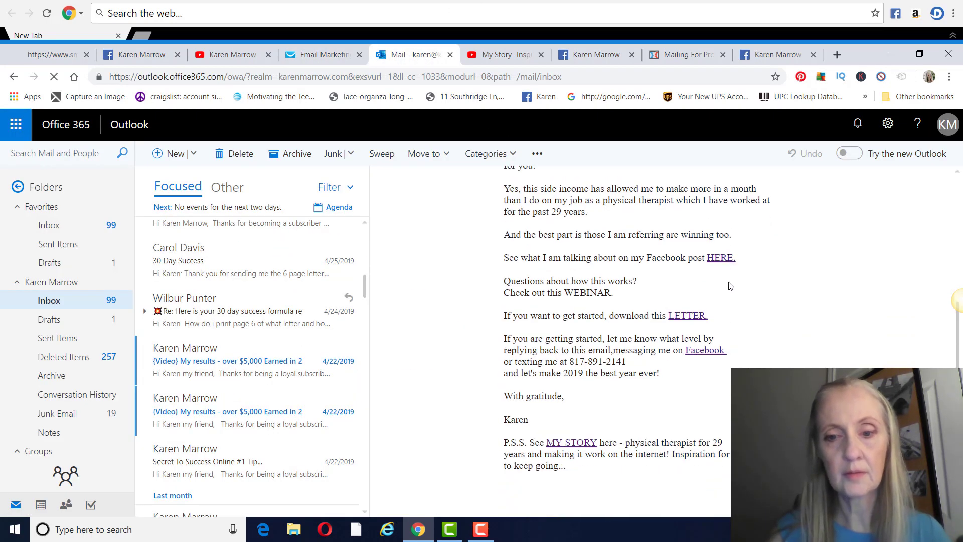
pyautogui.click(506, 54)
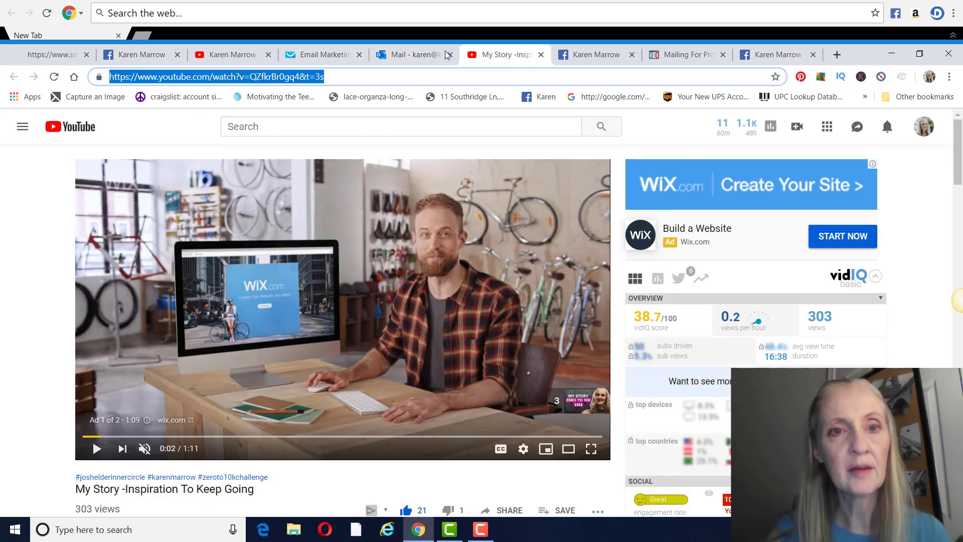
pyautogui.click(317, 55)
pyautogui.scroll(-2, 513, 222)
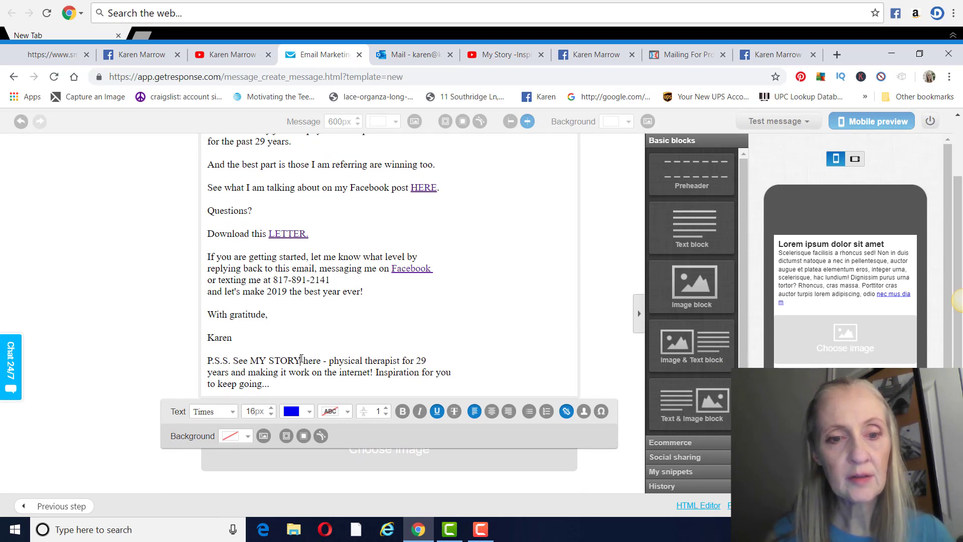
pyautogui.moveTo(301, 359); pyautogui.dragTo(250, 360)
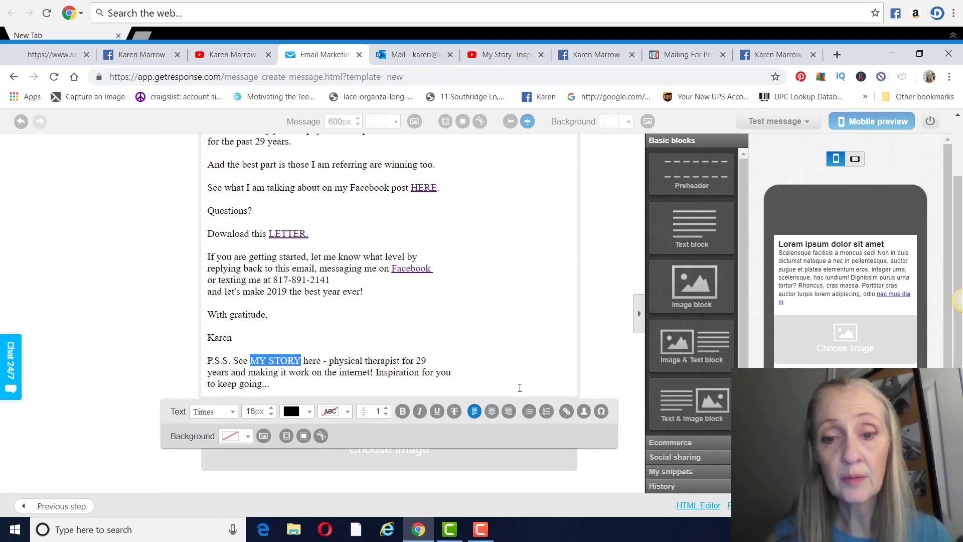
pyautogui.click(567, 412)
pyautogui.click(390, 294)
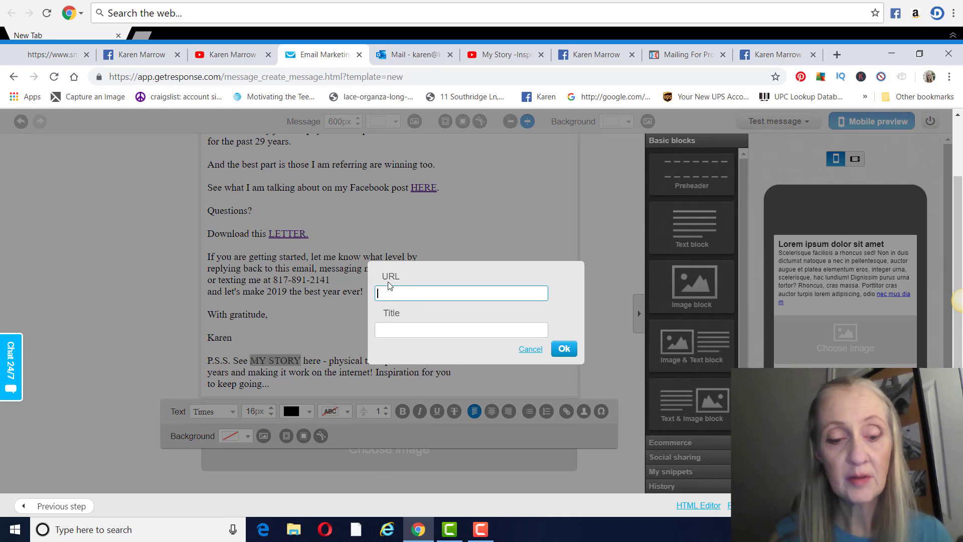
pyautogui.write('https://www.youtube.com/watch?v=QZfkrBr0gq4&t=3s')
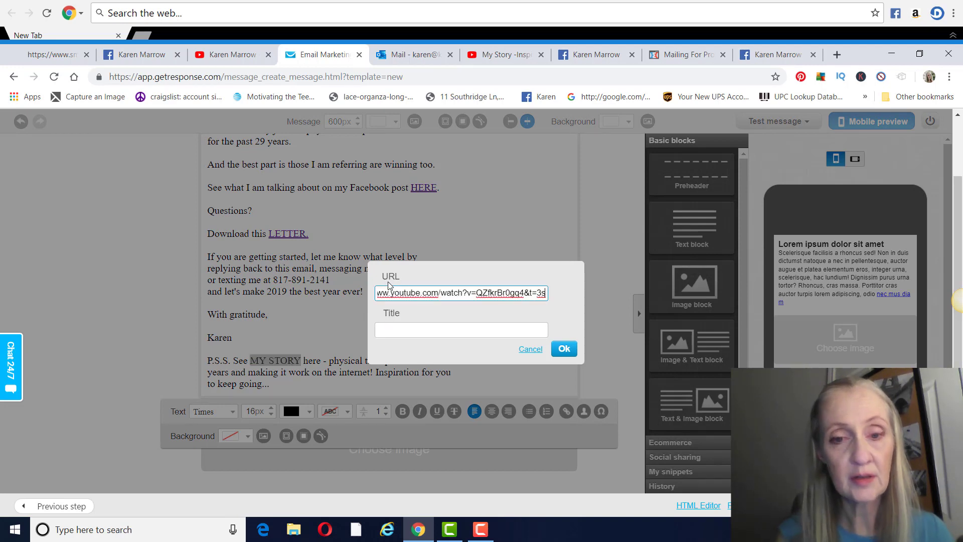
pyautogui.click(564, 349)
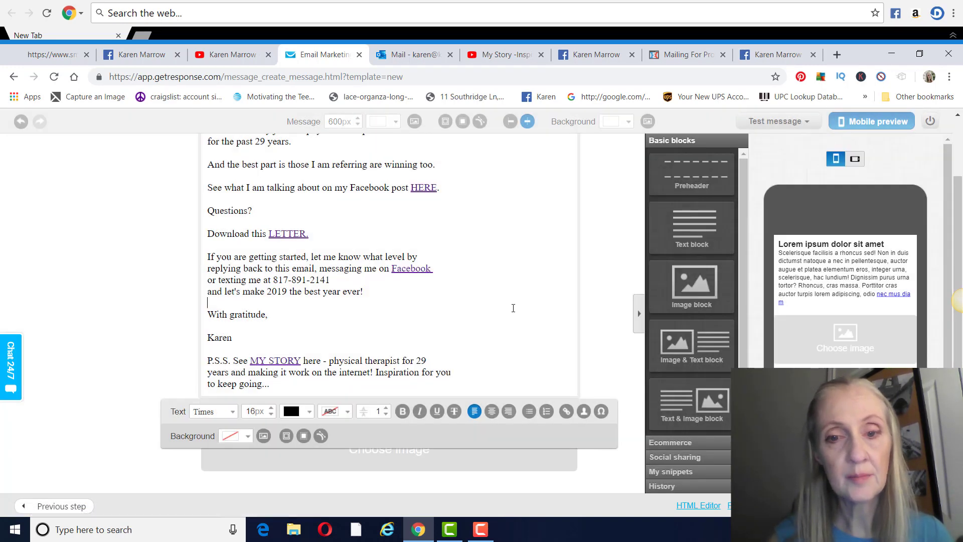
# Select the email body text and open the plain-text version of the email
pyautogui.scroll(2, 514, 308)
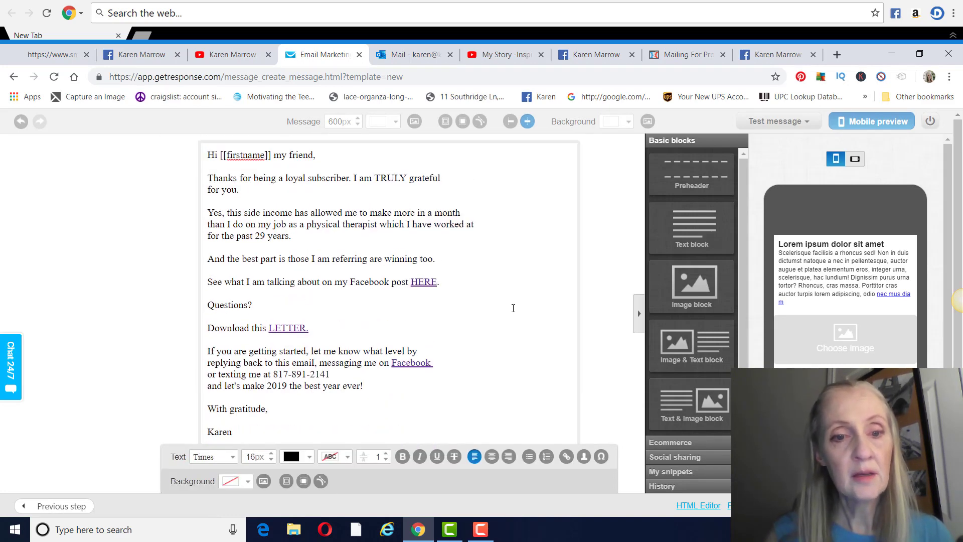
pyautogui.scroll(-2, 513, 308)
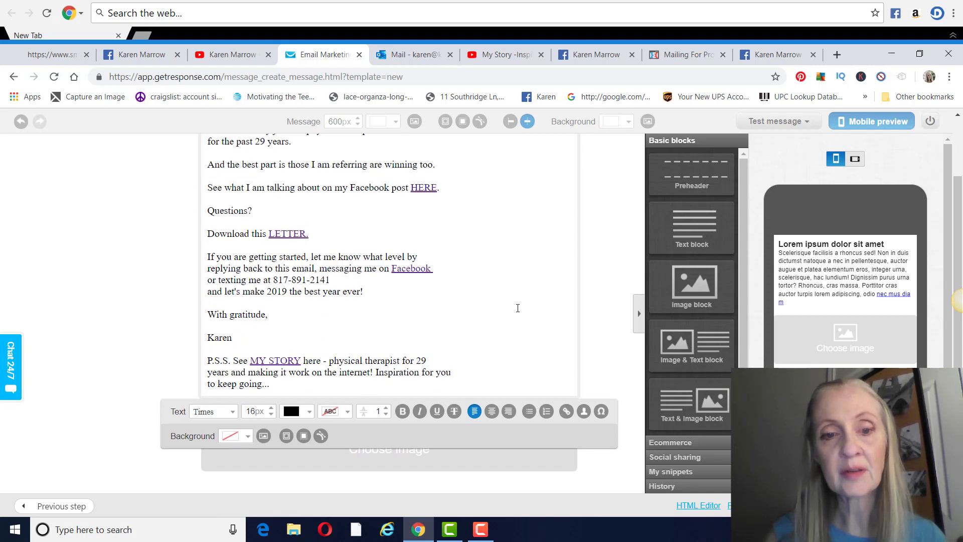
pyautogui.scroll(2, 519, 308)
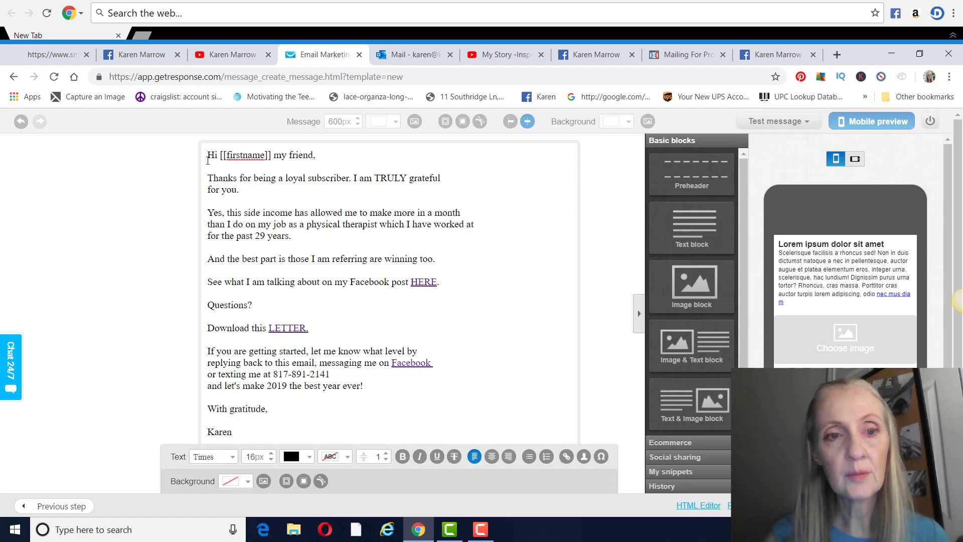
pyautogui.moveTo(207, 158); pyautogui.dragTo(423, 387)
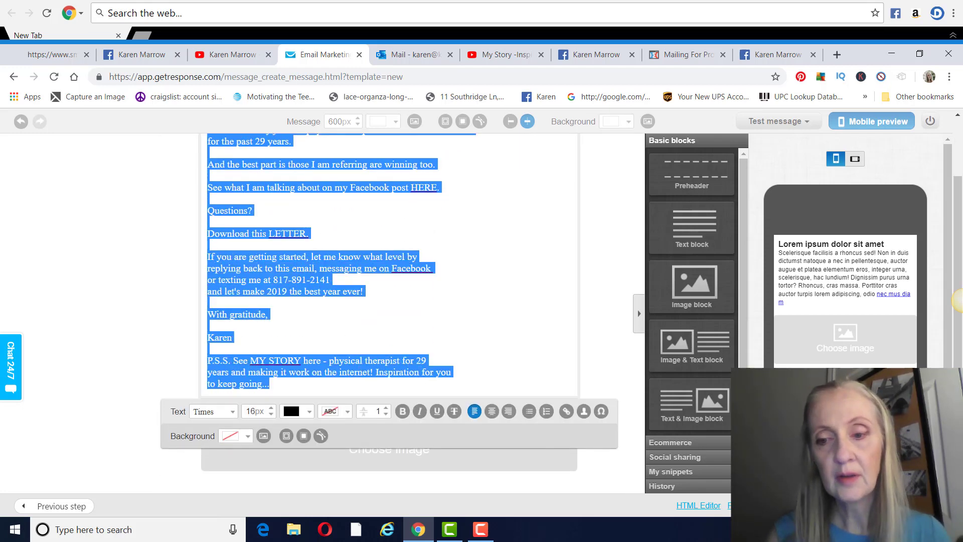
pyautogui.click(737, 505)
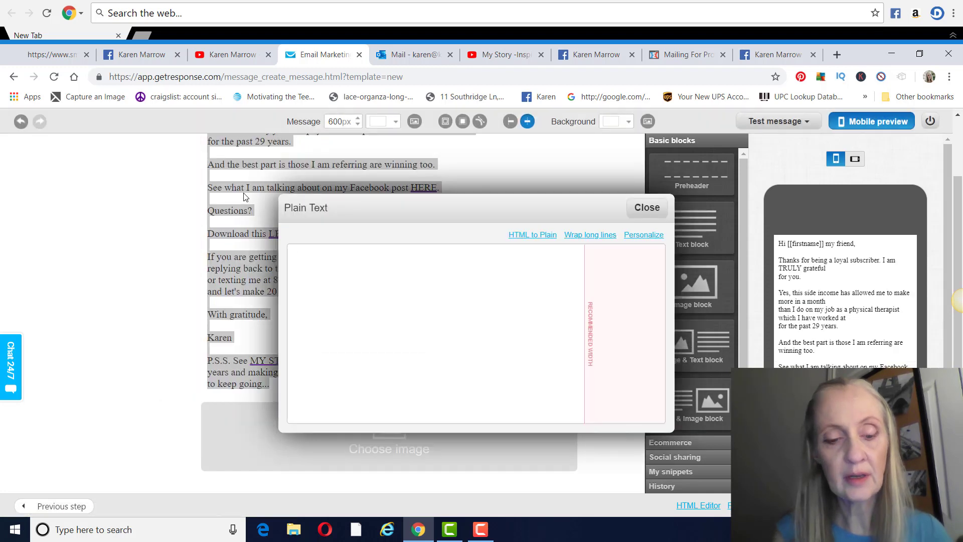
pyautogui.scroll(5, 497, 302)
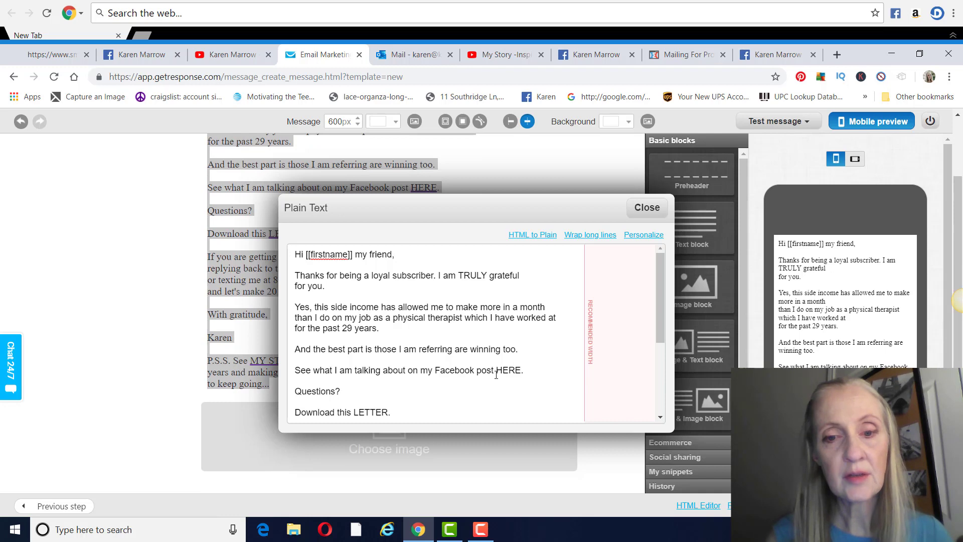
# Add the Facebook photo post and download page addresses beneath their HERE and LETTER lines
pyautogui.click(778, 52)
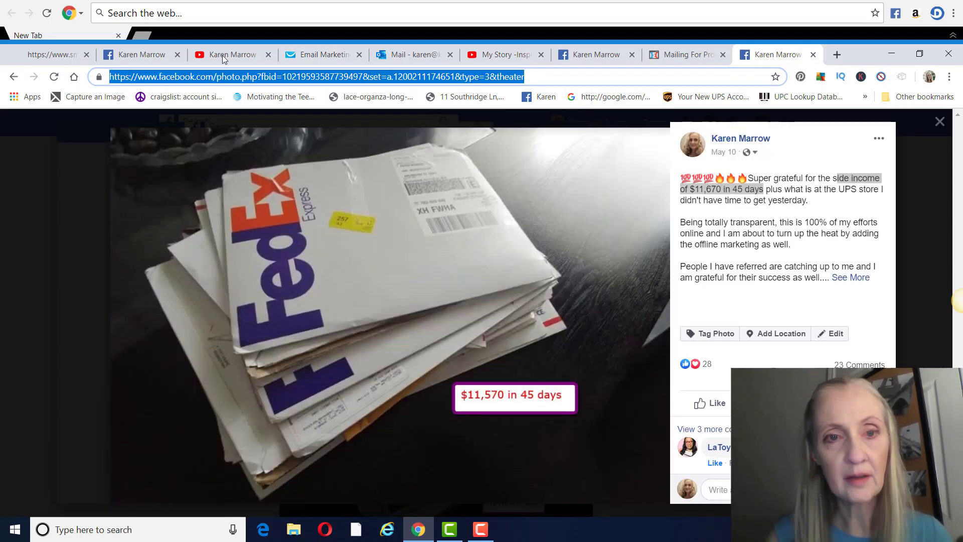
pyautogui.click(323, 54)
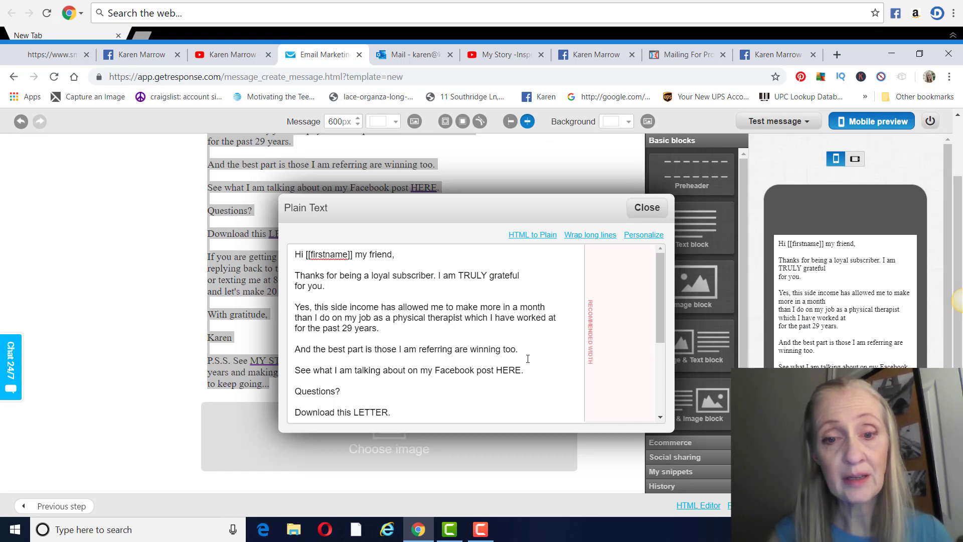
pyautogui.click(534, 372)
pyautogui.press('Return')
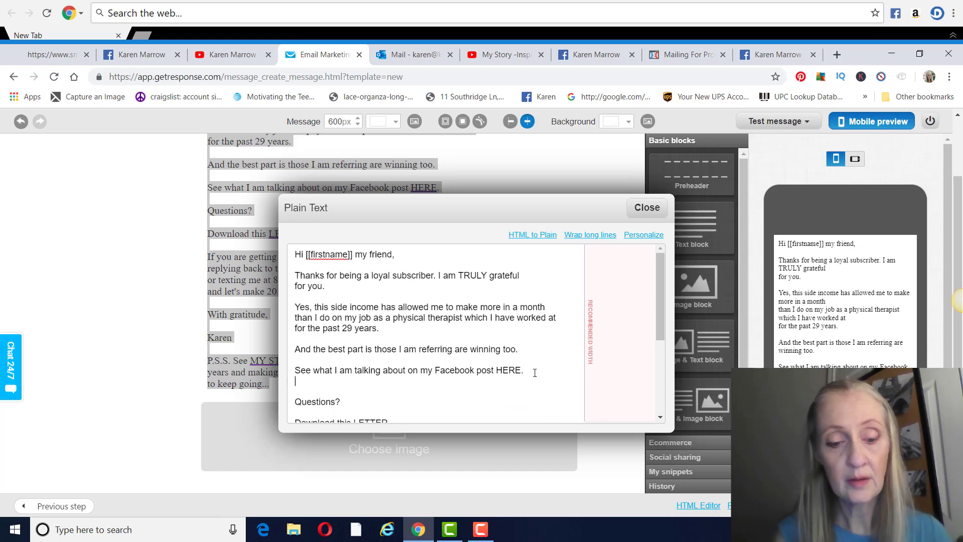
pyautogui.hotkey('ctrl', 'v')
pyautogui.scroll(-3, 535, 361)
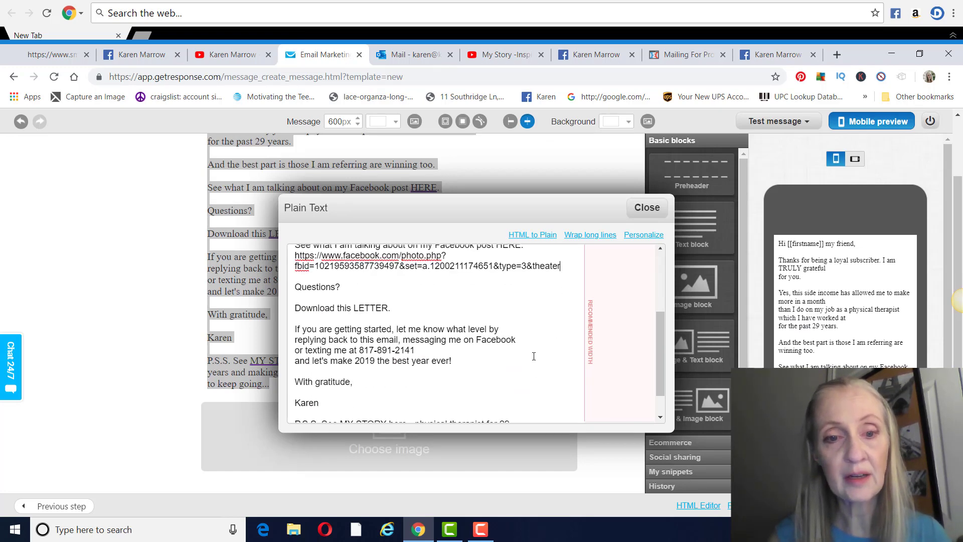
pyautogui.click(687, 54)
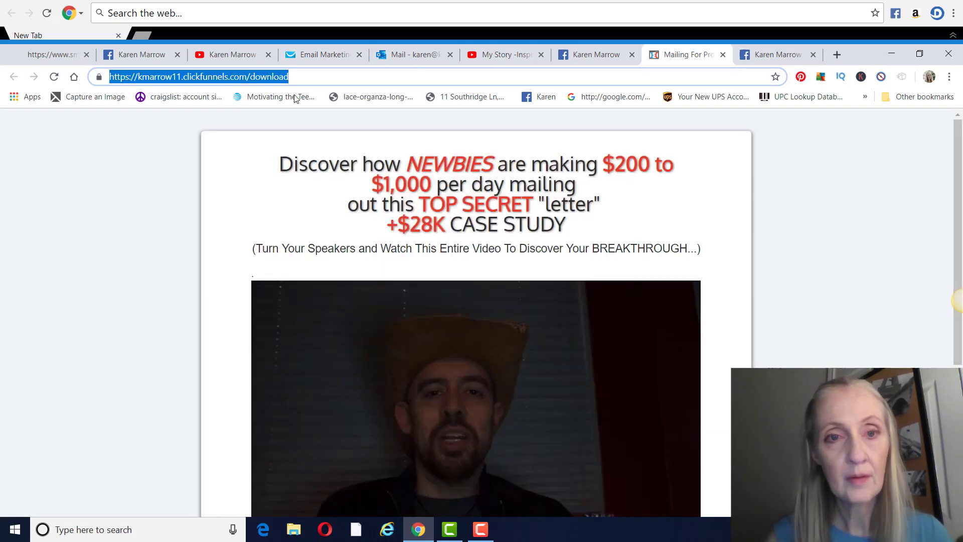
pyautogui.click(315, 54)
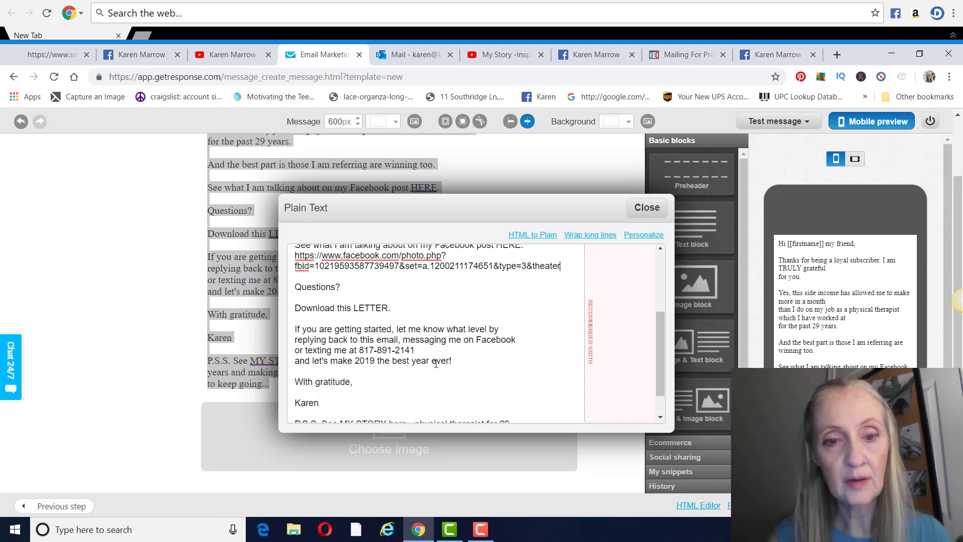
pyautogui.press('Return')
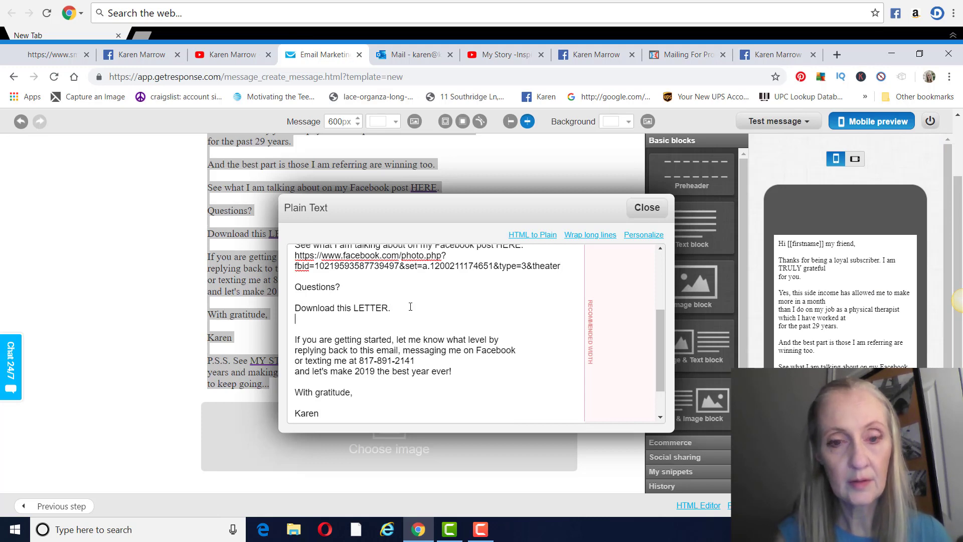
pyautogui.write('https://kmarrow11.clickfunnels.com/download')
# Add the Facebook profile address under the contact lines and the YouTube video address after the P.S.S
pyautogui.click(594, 55)
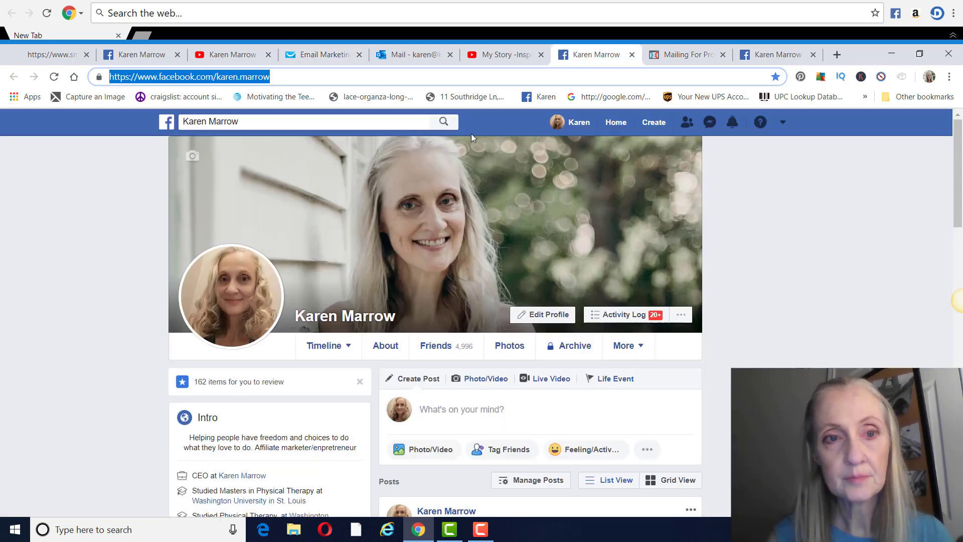
pyautogui.click(321, 55)
pyautogui.scroll(-1, 521, 318)
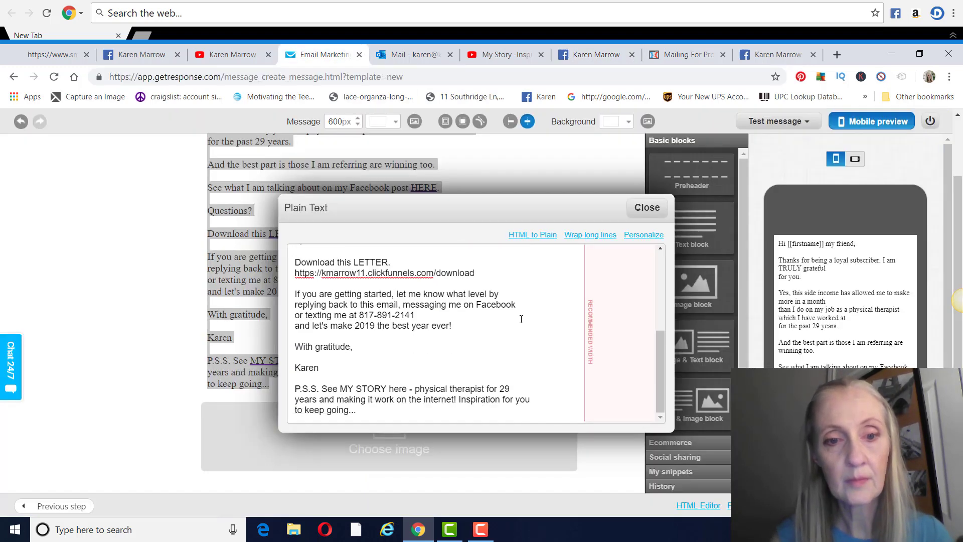
pyautogui.click(477, 331)
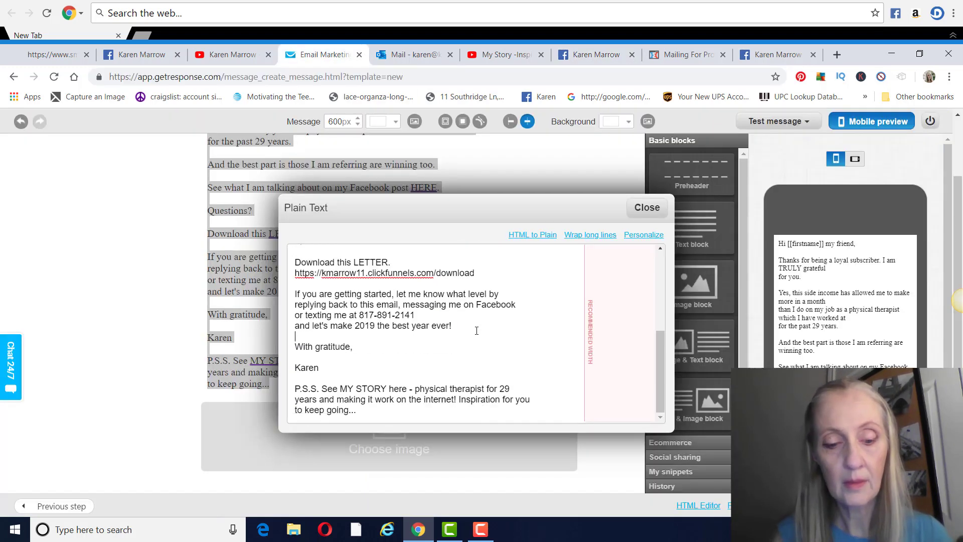
pyautogui.write('https://www.facebook.com/karen.marrow')
pyautogui.click(495, 54)
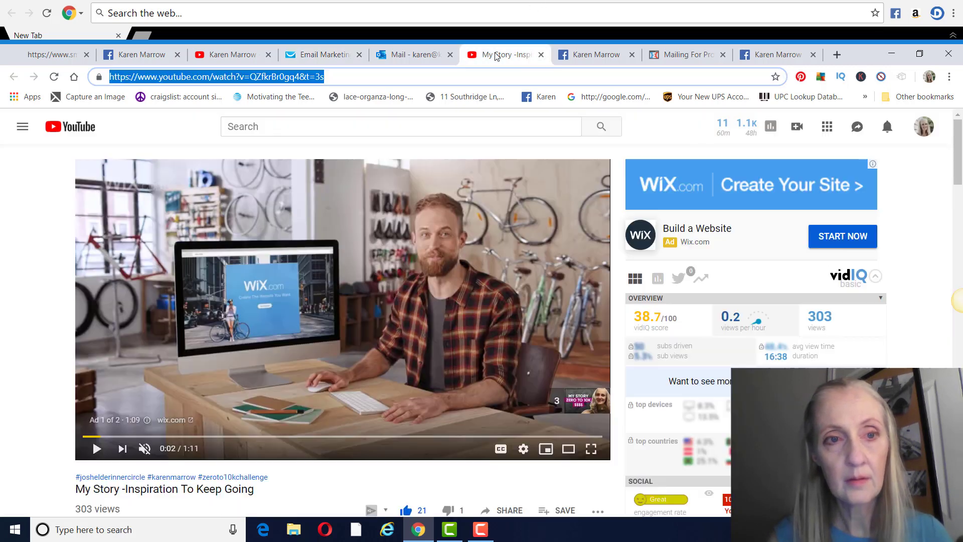
pyautogui.click(331, 56)
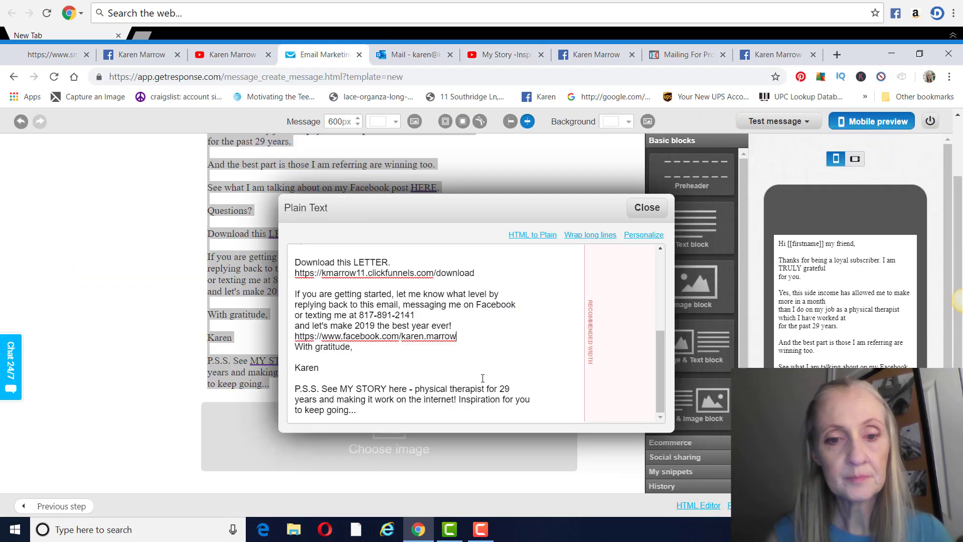
pyautogui.click(376, 414)
pyautogui.press('Return')
pyautogui.write('https://www.youtube.com/watch?v=QZfkrBr0gq4&t=3s')
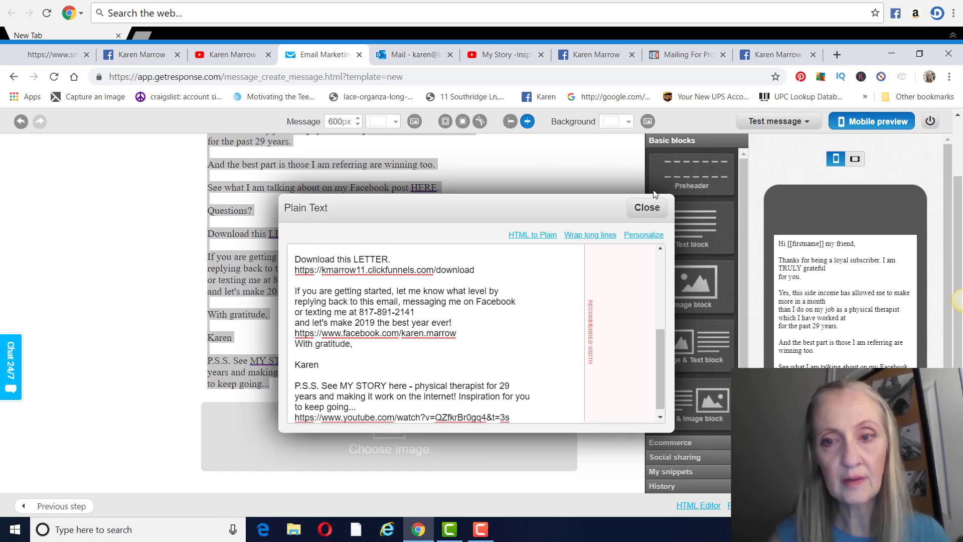
# Close the plain-text editor and place the meee5-10 photo from My Images below the P.S.S
pyautogui.click(647, 207)
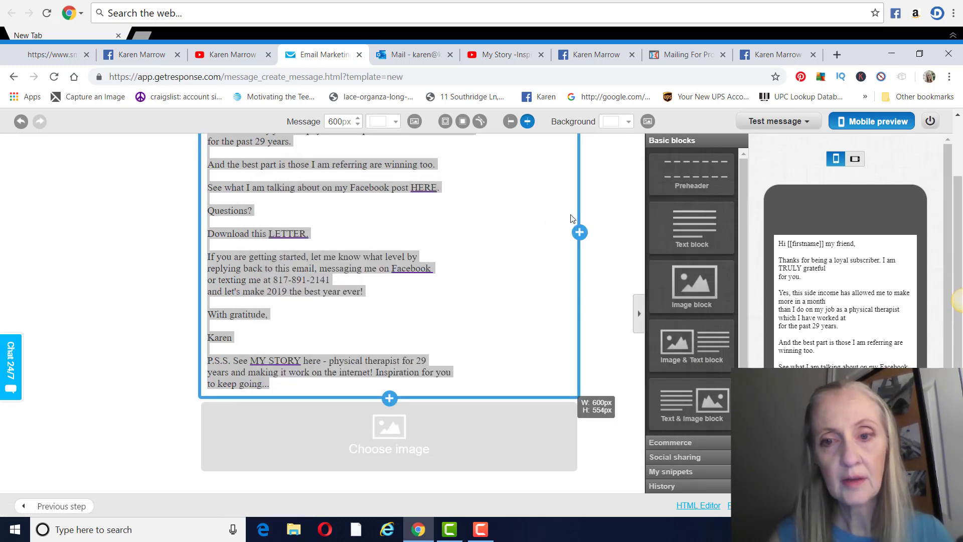
pyautogui.click(609, 203)
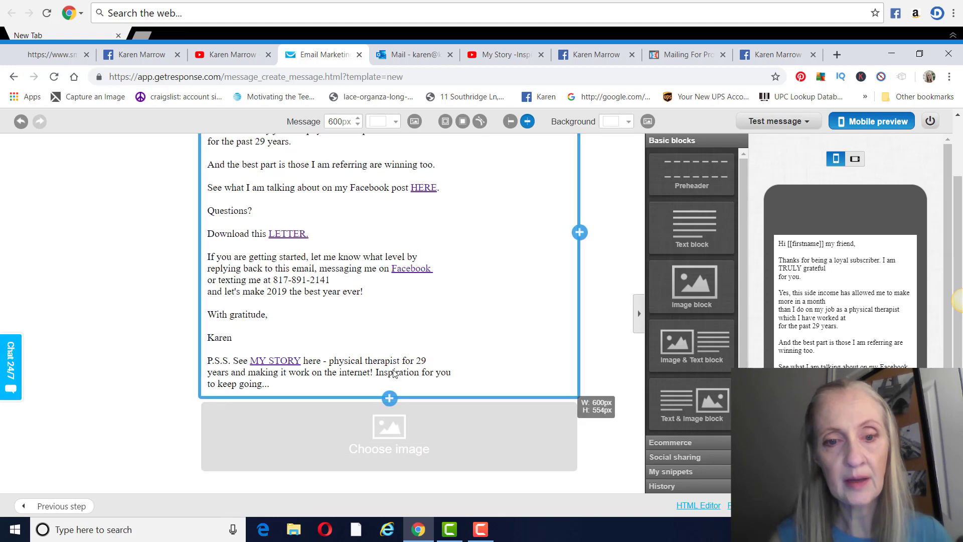
pyautogui.click(387, 430)
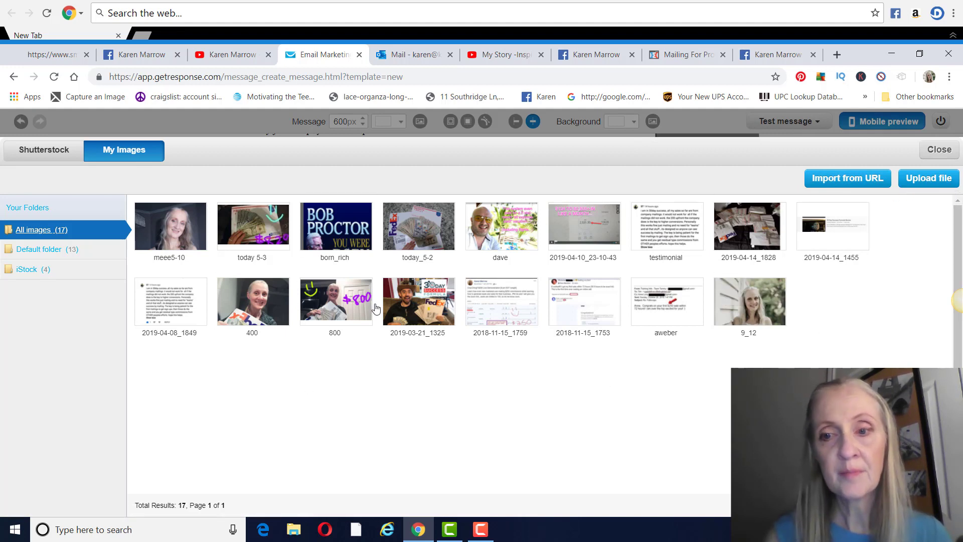
pyautogui.click(174, 228)
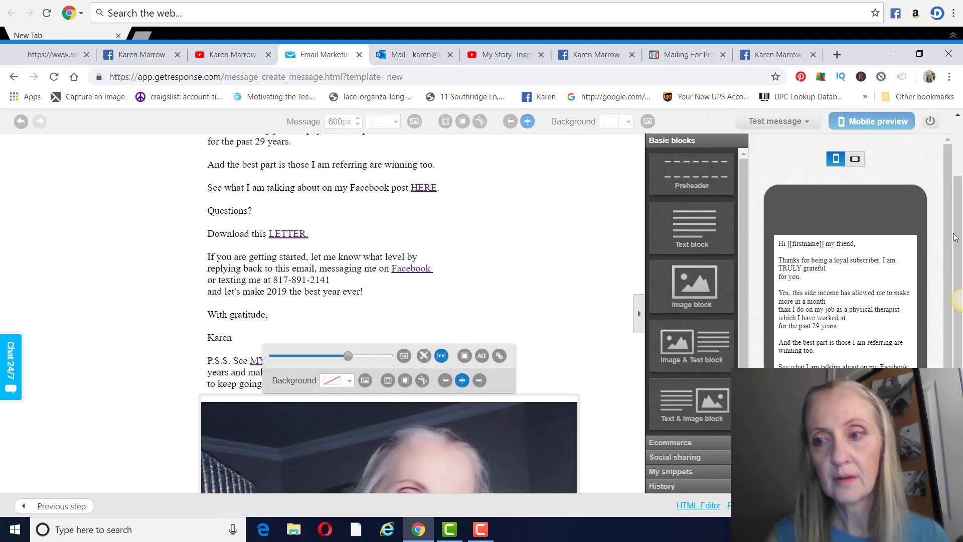
# Review the Test message options, then continue to the day-5 autoresponder settings page
pyautogui.click(485, 217)
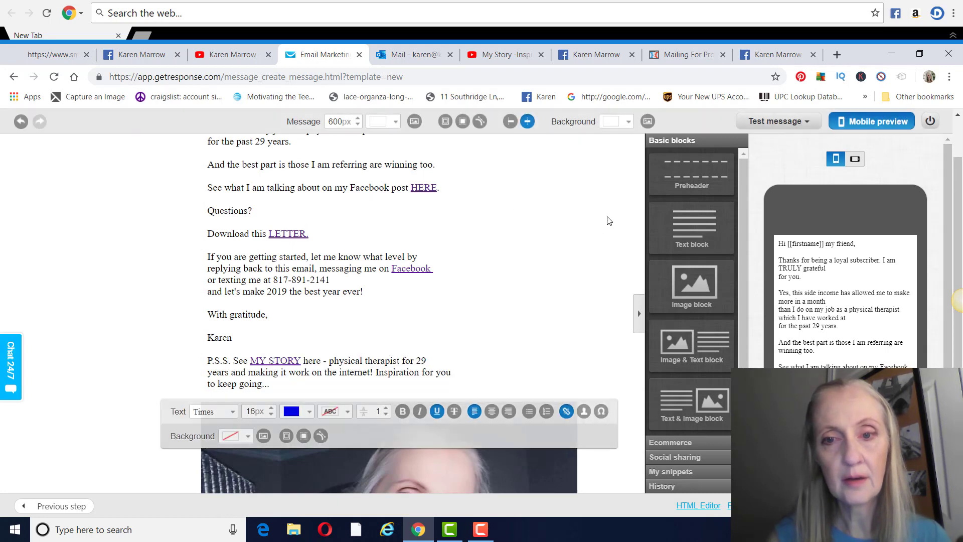
pyautogui.scroll(2, 609, 217)
pyautogui.click(772, 125)
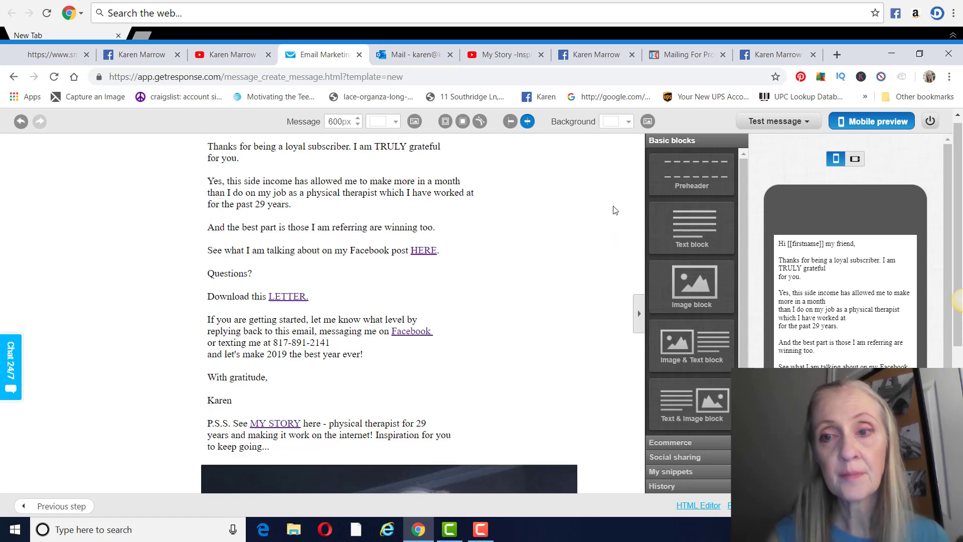
pyautogui.scroll(2, 616, 210)
pyautogui.scroll(-1, 768, 309)
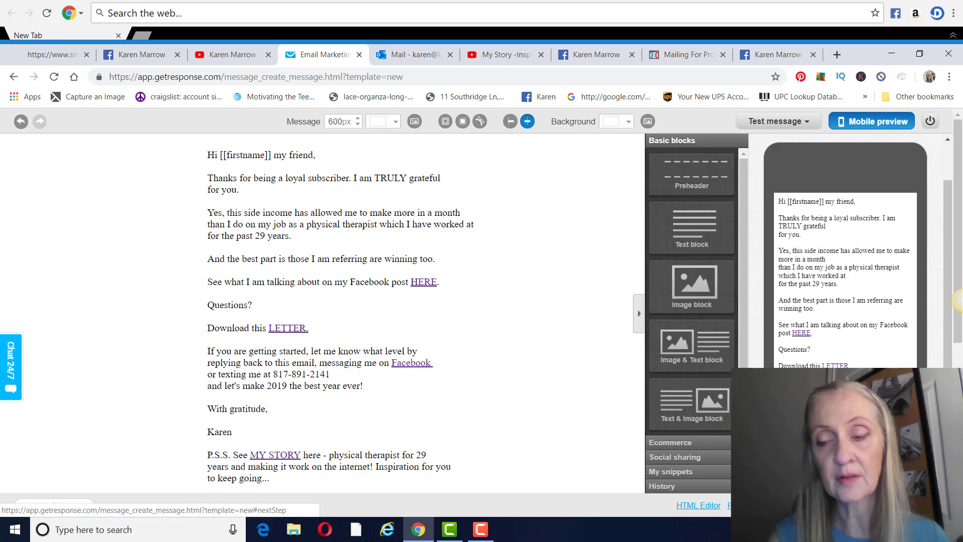
pyautogui.click(902, 505)
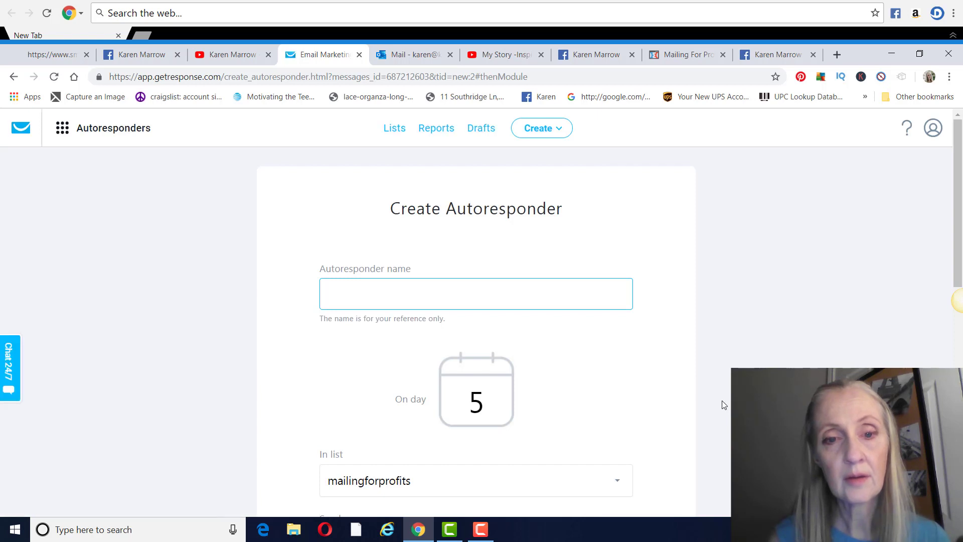
# Paste the copied Facebook text into the autoresponder name, then clear the wrongly pasted URL
pyautogui.scroll(-1, 724, 404)
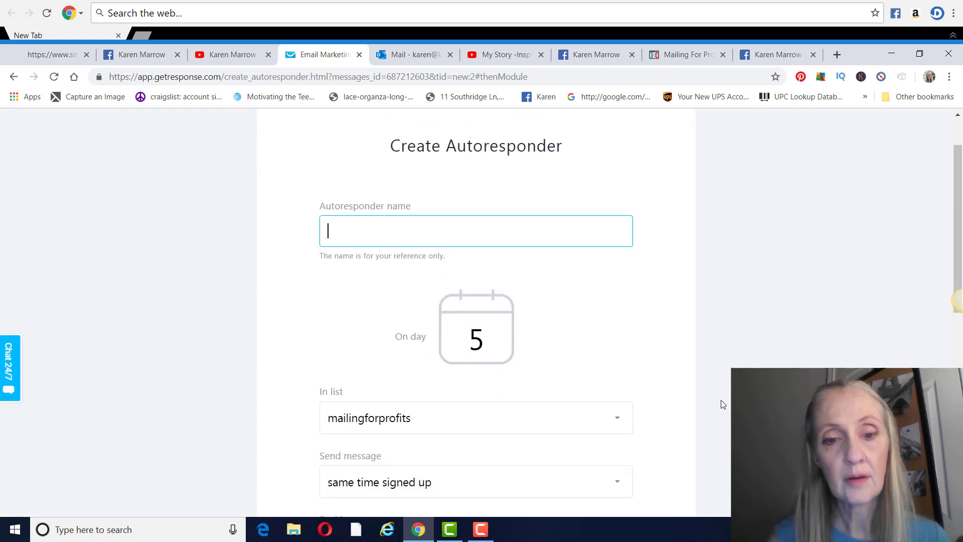
pyautogui.scroll(1, 724, 404)
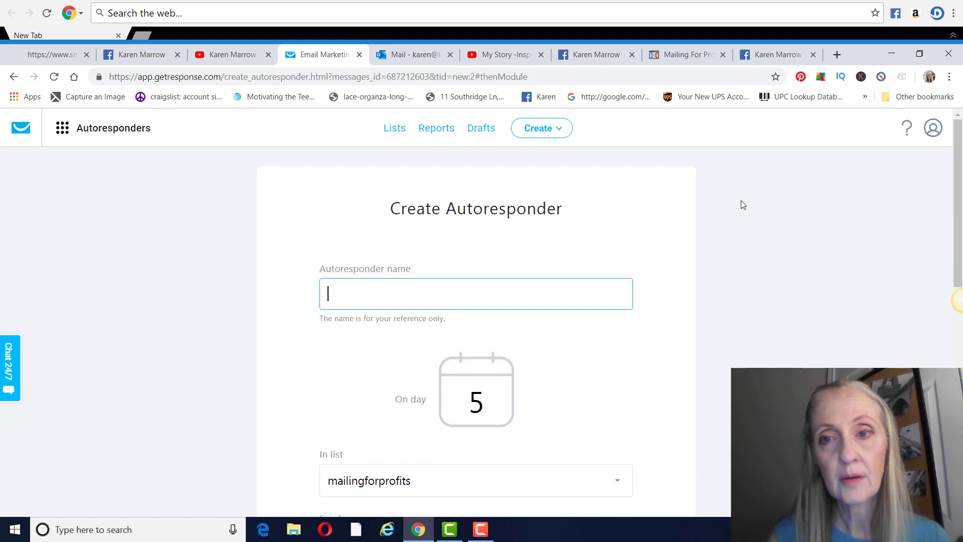
pyautogui.click(772, 55)
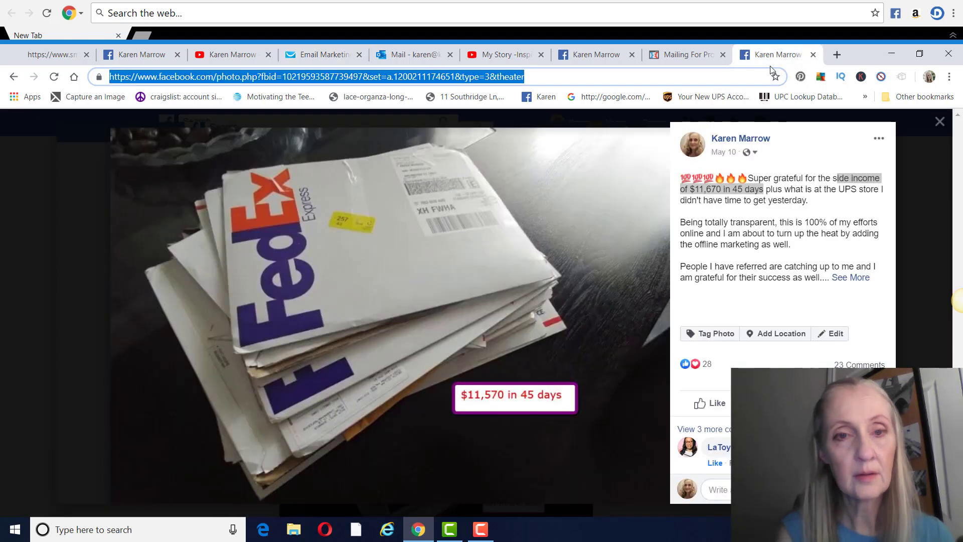
pyautogui.click(314, 55)
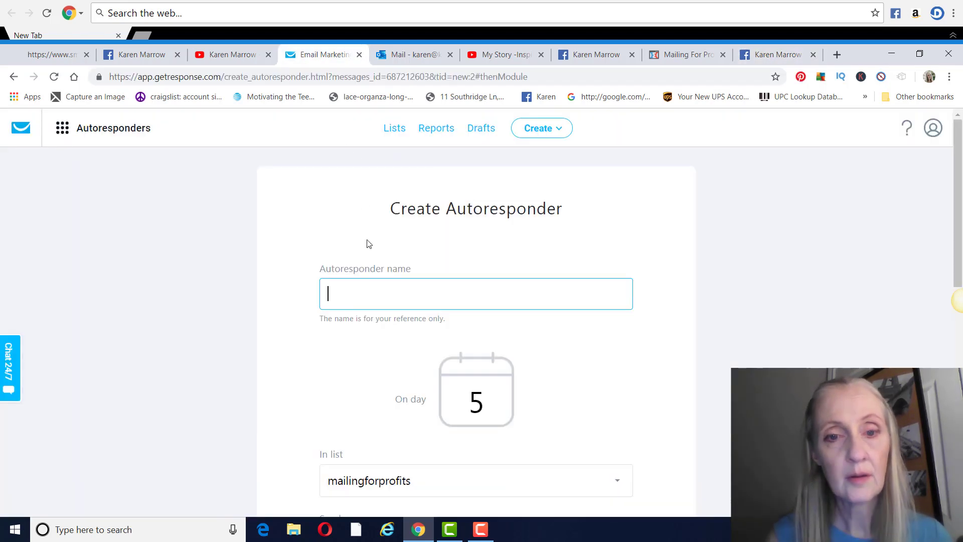
pyautogui.hotkey('ctrl', 'v')
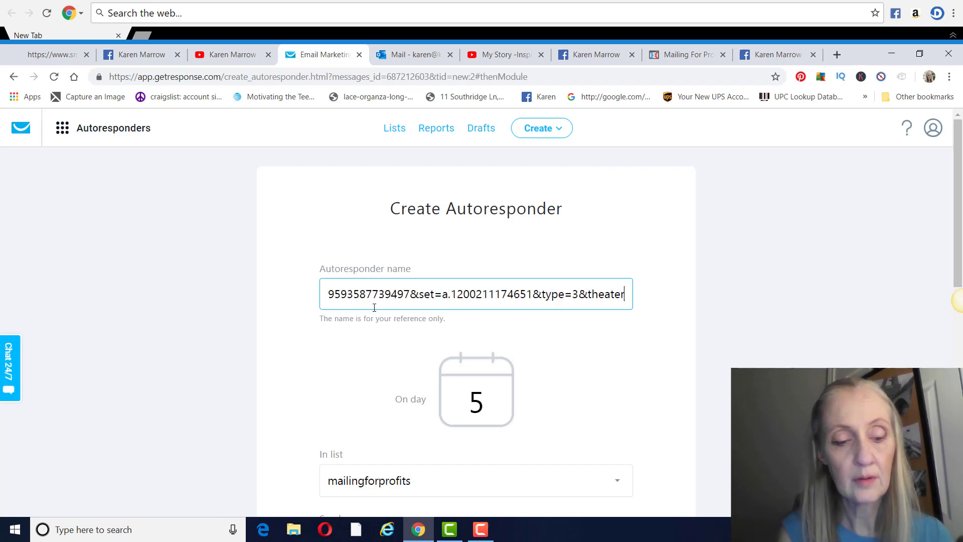
pyautogui.hotkey('ctrl', 'a')
pyautogui.press('BackSpace')
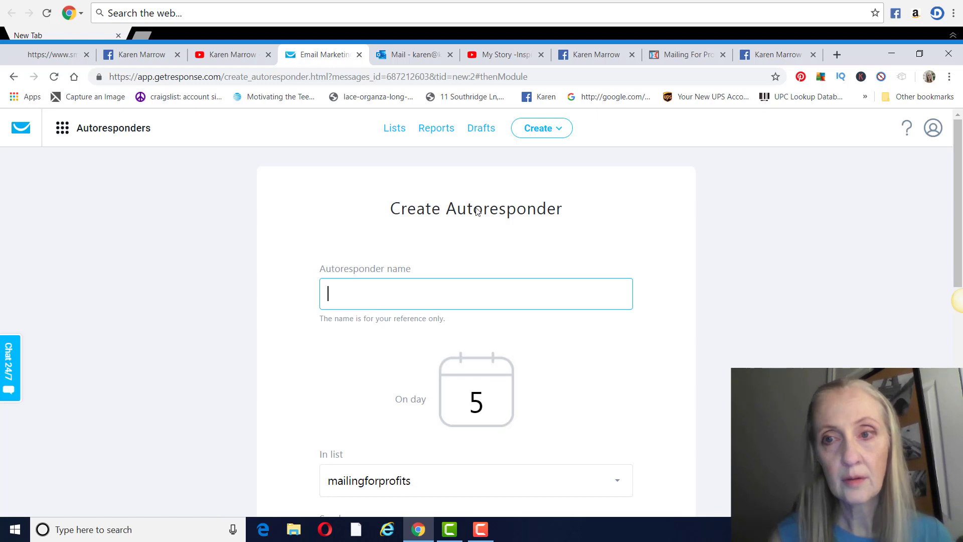
# Copy the caption 'side income of $11,670 in 45 days' and enter it after 'Re:' in the name
pyautogui.click(773, 56)
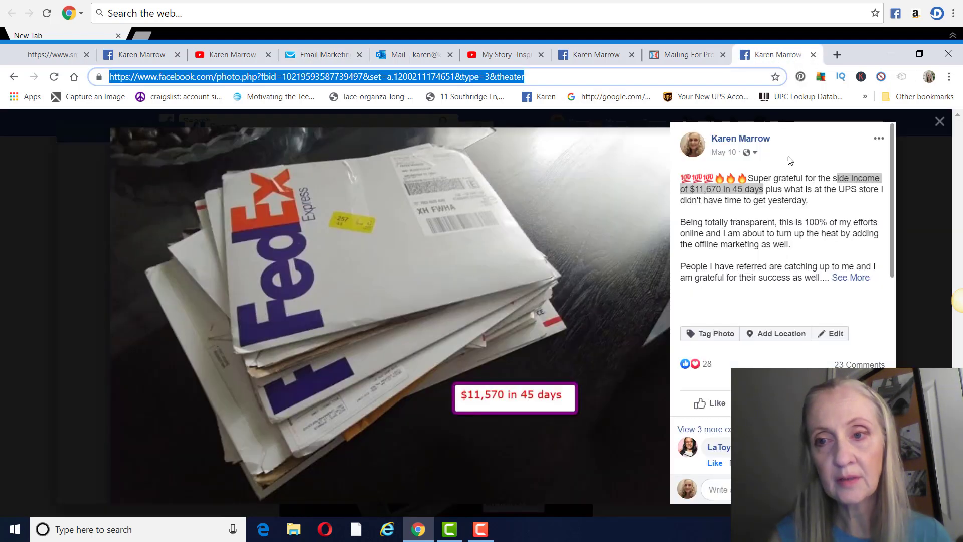
pyautogui.click(834, 179)
pyautogui.moveTo(834, 179); pyautogui.dragTo(767, 192)
pyautogui.hotkey('ctrl', 'c')
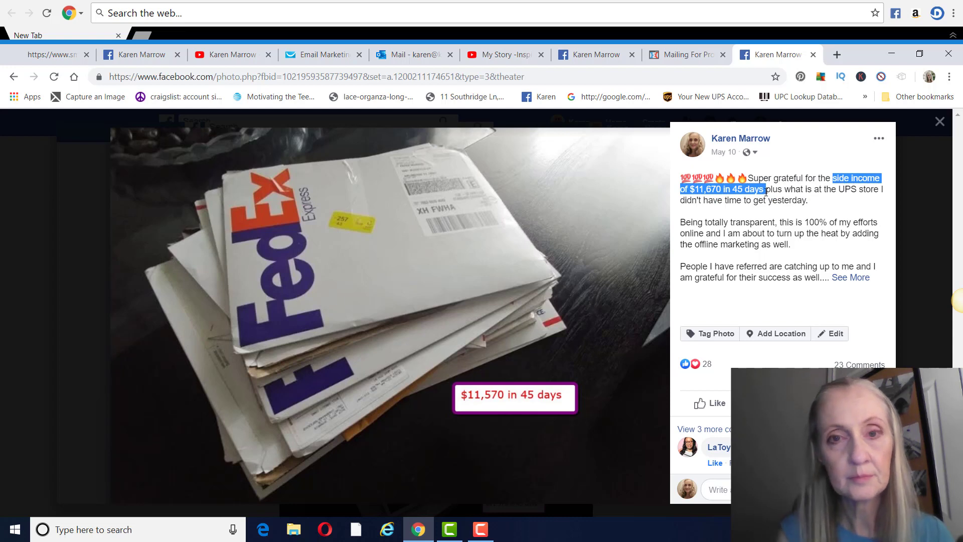
pyautogui.click(316, 55)
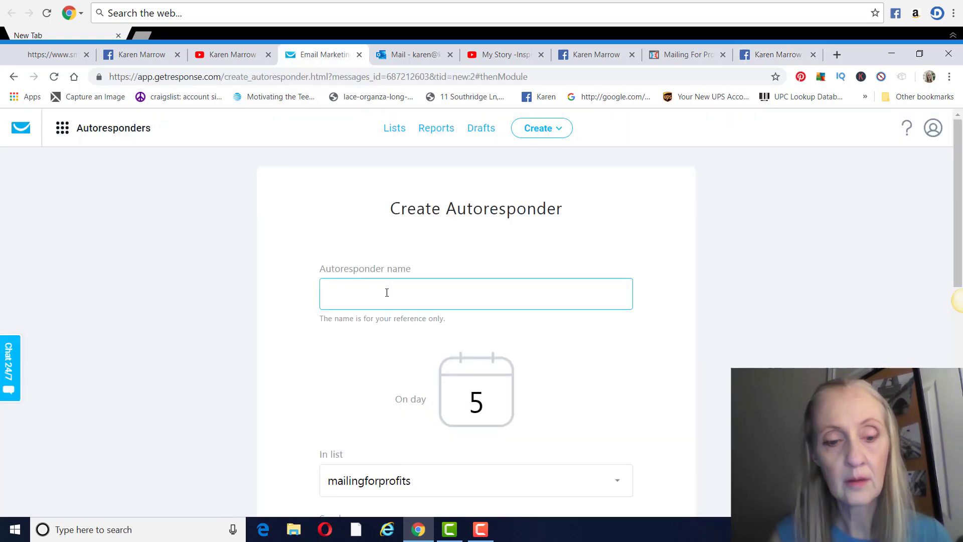
pyautogui.write('Re')
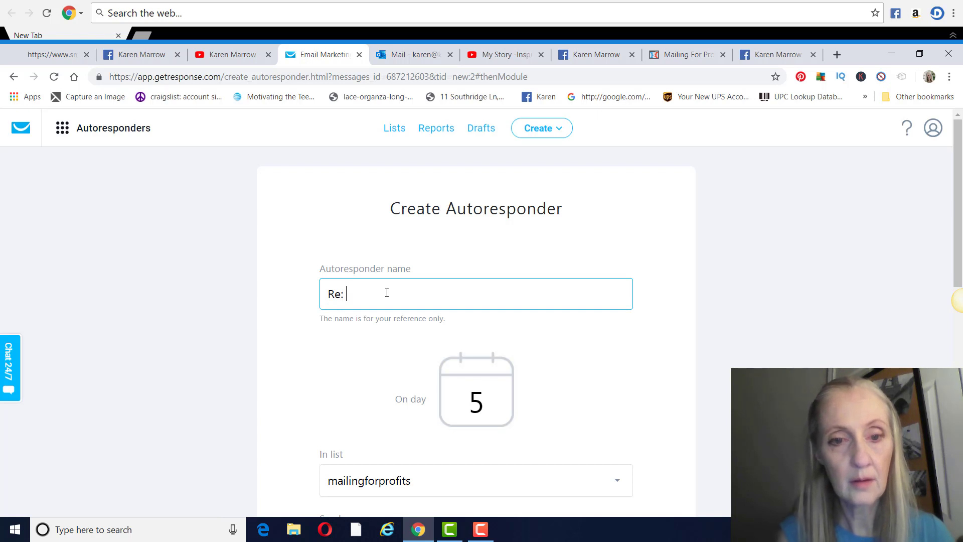
pyautogui.write(':')
pyautogui.hotkey('ctrl', 'v')
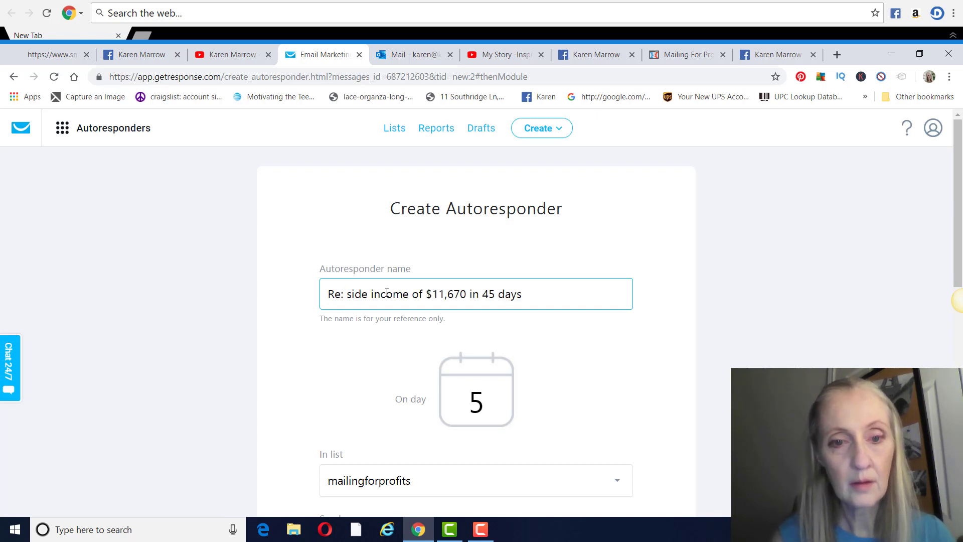
# Scroll to the end of the Create Autoresponder form and save and publish it
pyautogui.scroll(-1, 577, 319)
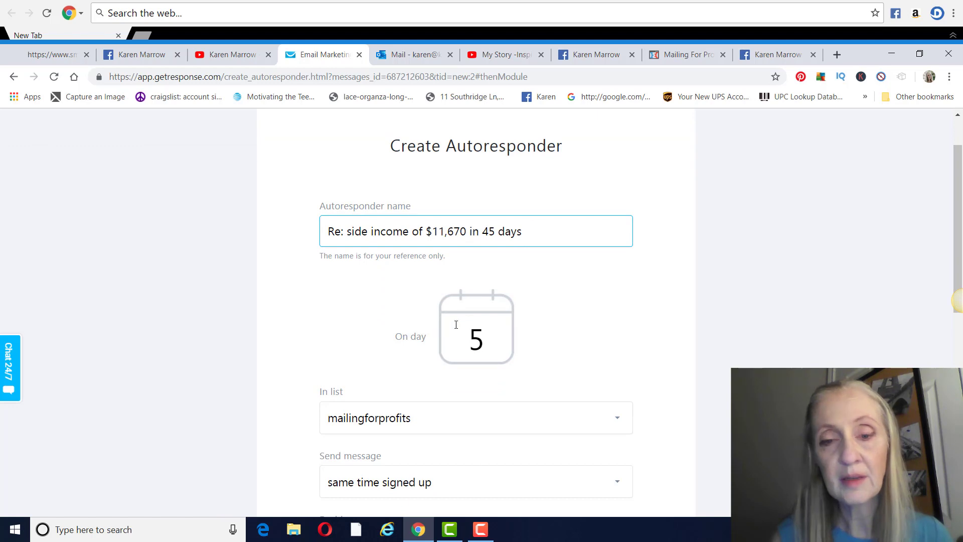
pyautogui.scroll(-2, 646, 309)
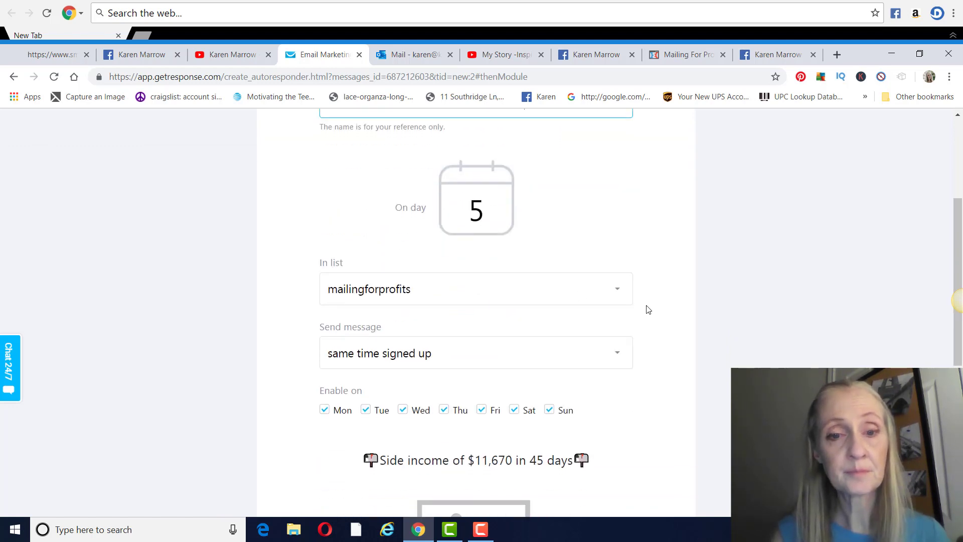
pyautogui.scroll(-1, 647, 308)
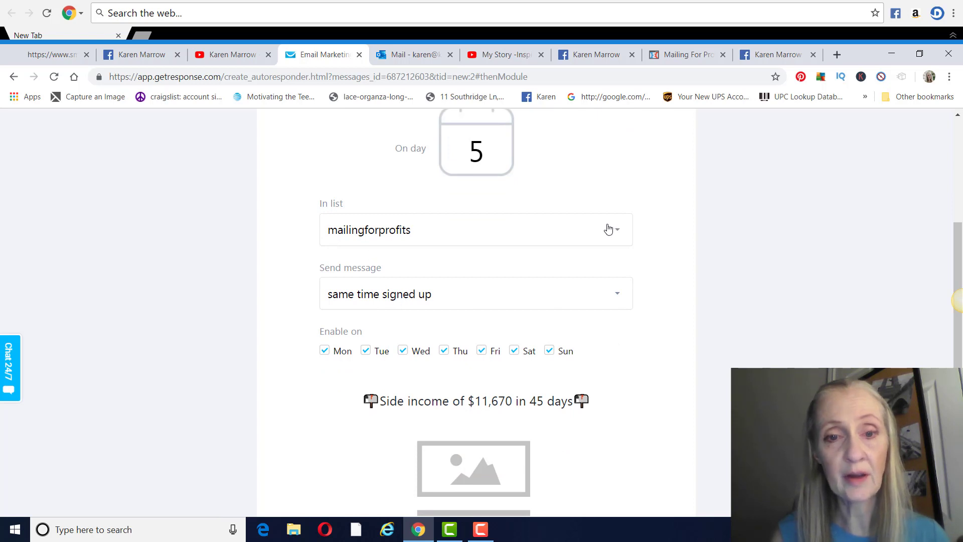
pyautogui.scroll(-1, 650, 258)
pyautogui.scroll(-1, 651, 259)
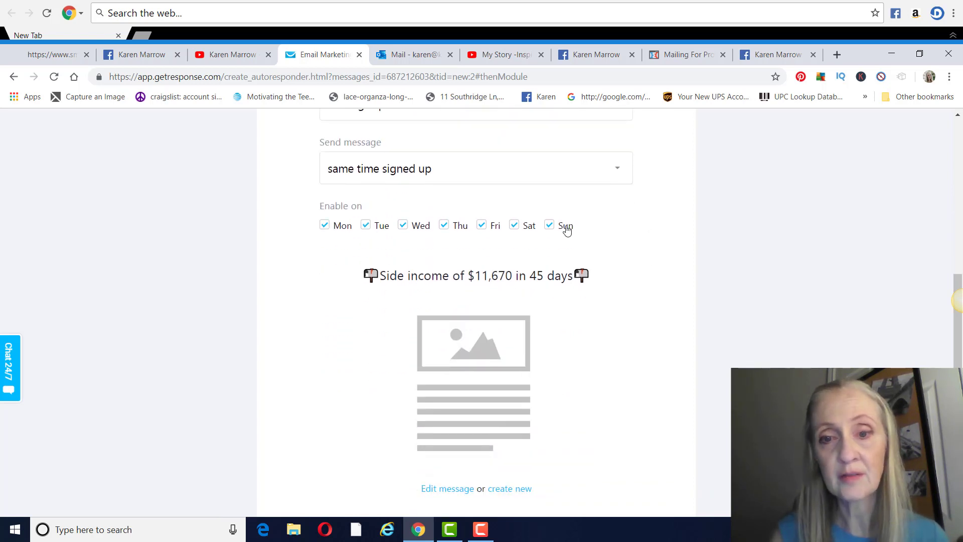
pyautogui.scroll(-2, 722, 246)
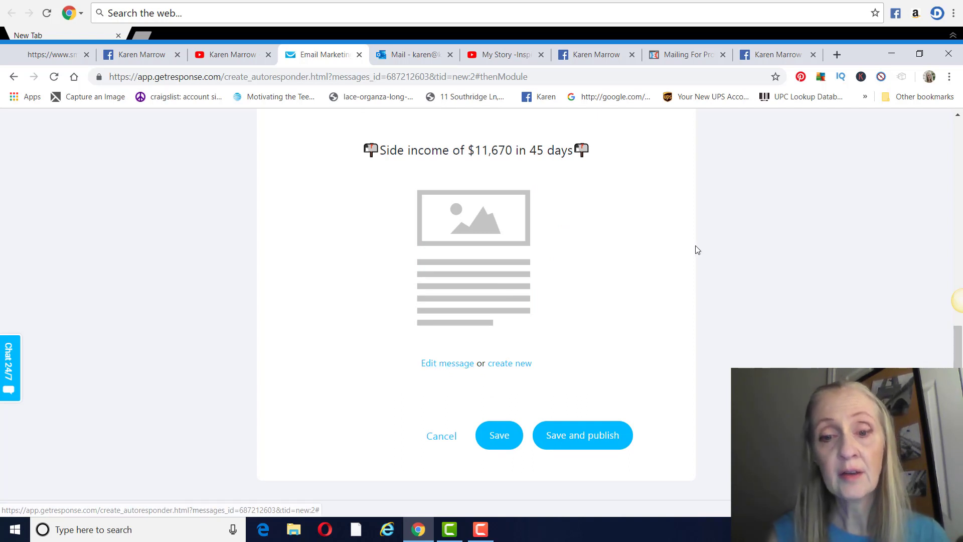
pyautogui.scroll(-1, 694, 249)
pyautogui.click(581, 409)
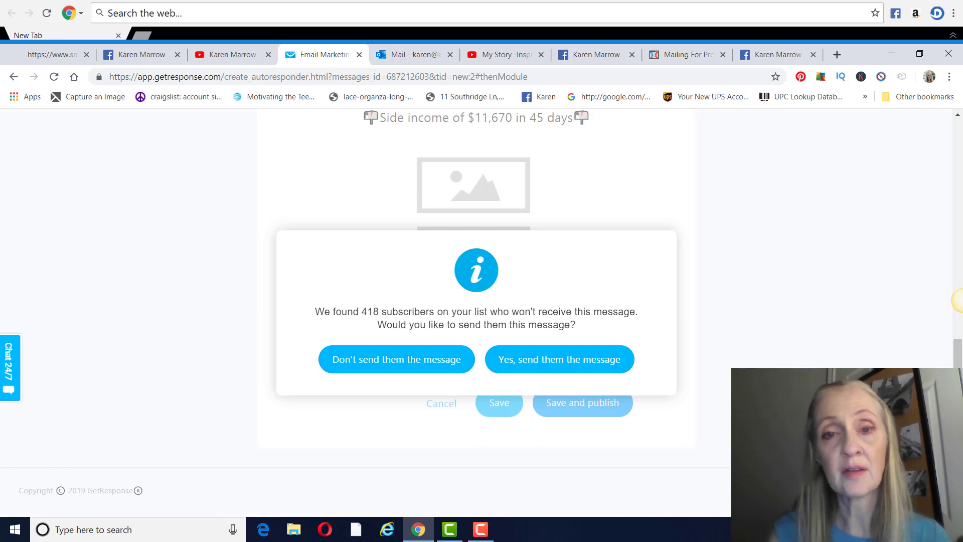
# Answer the 418-existing-subscribers prompt and browse the Autoresponders list for the day-5 entry
pyautogui.click(561, 370)
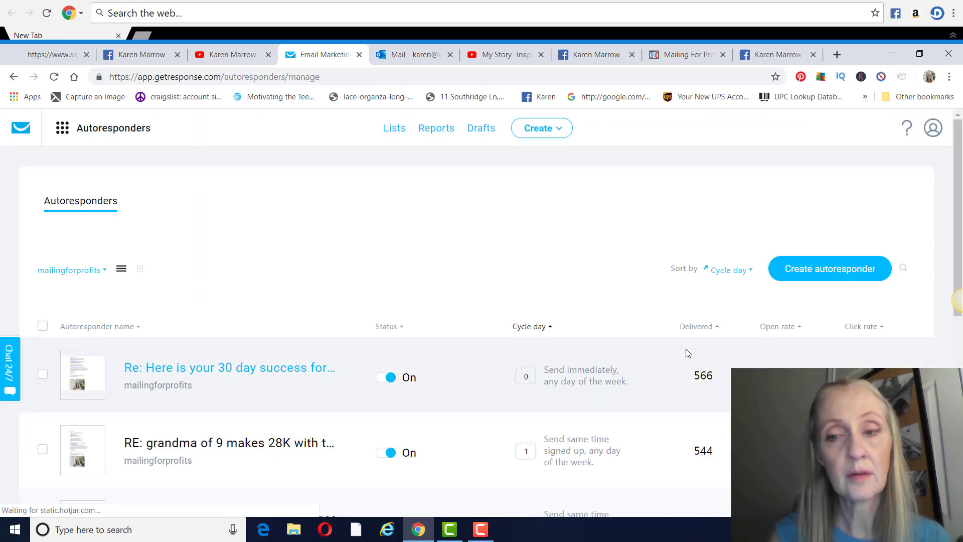
pyautogui.scroll(-6, 875, 272)
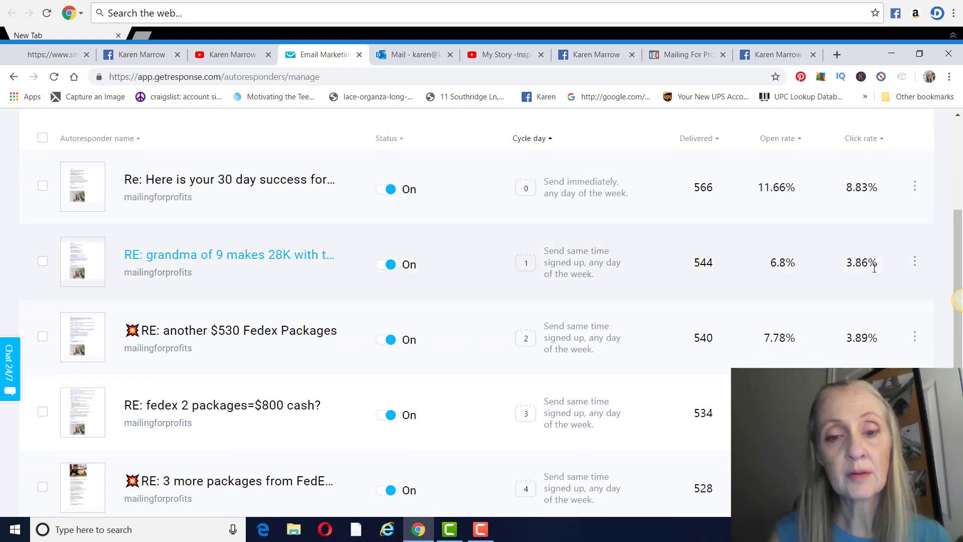
pyautogui.scroll(-2, 876, 273)
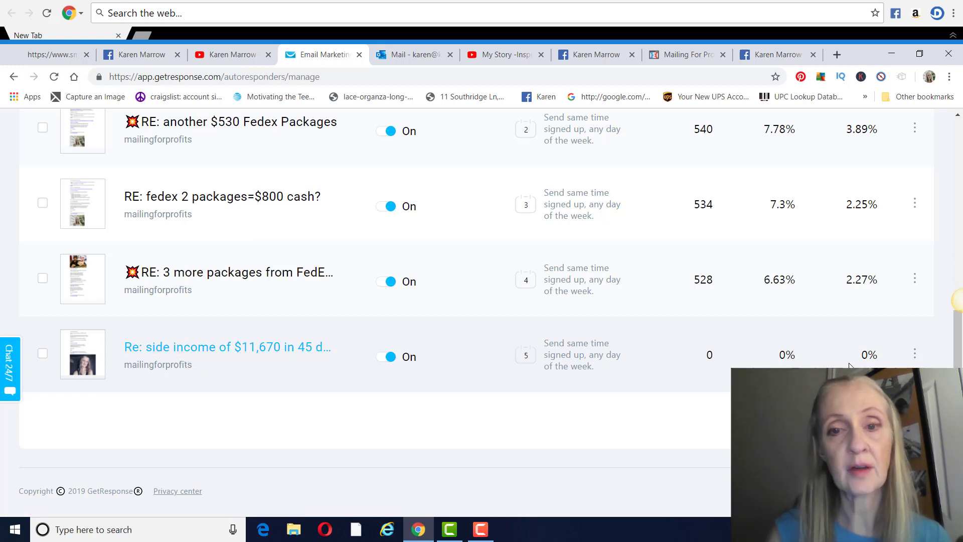
pyautogui.scroll(6, 842, 365)
pyautogui.scroll(2, 849, 365)
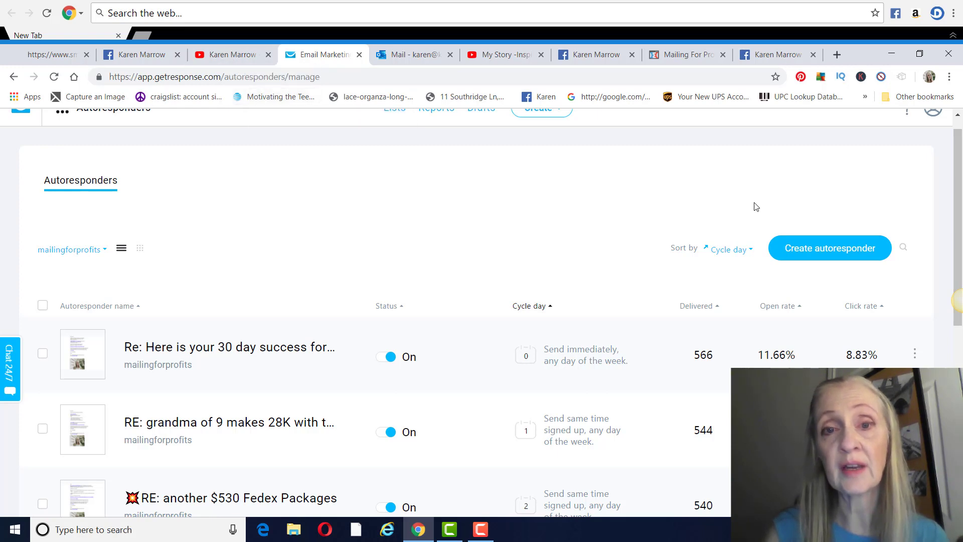
# Switch to the YouTube channel's Videos page showing its latest uploads
pyautogui.click(228, 57)
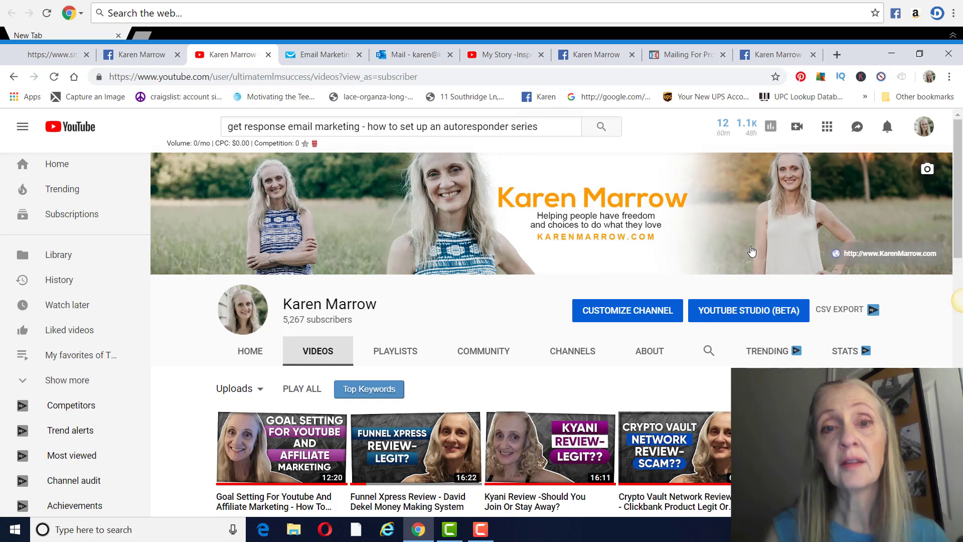